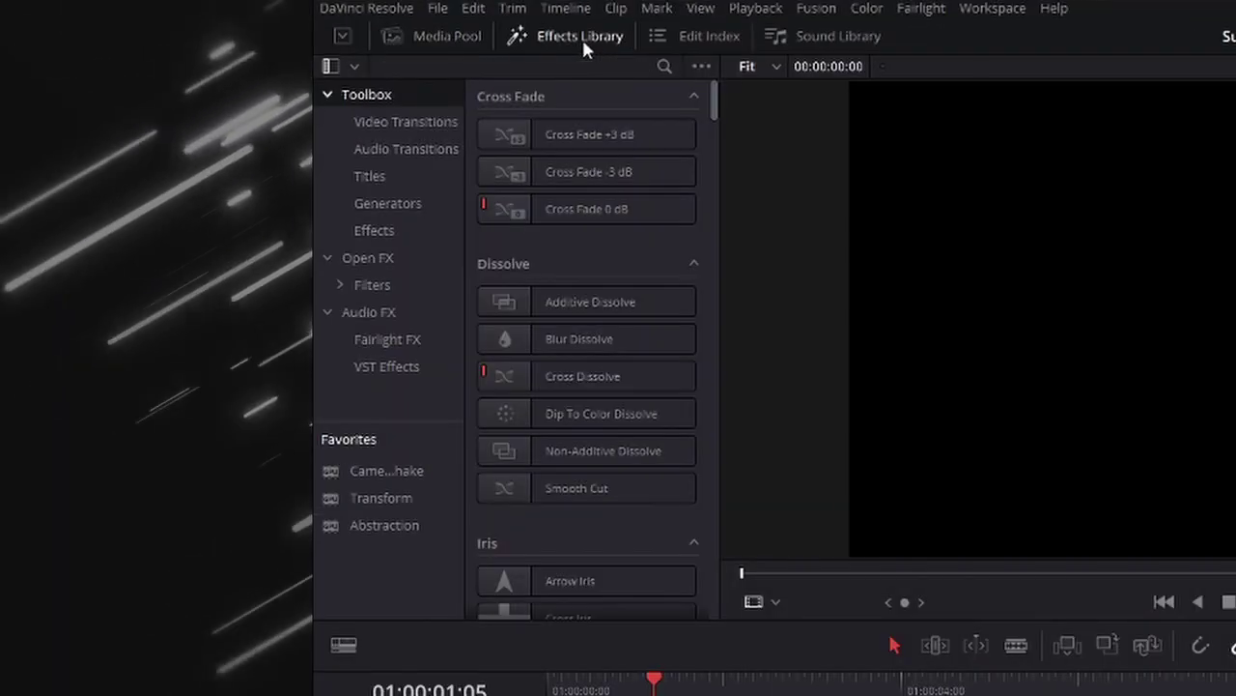
- Find the Text+ title in the effects and place it on the timeline above the video clip
click(663, 66)
text(tex)
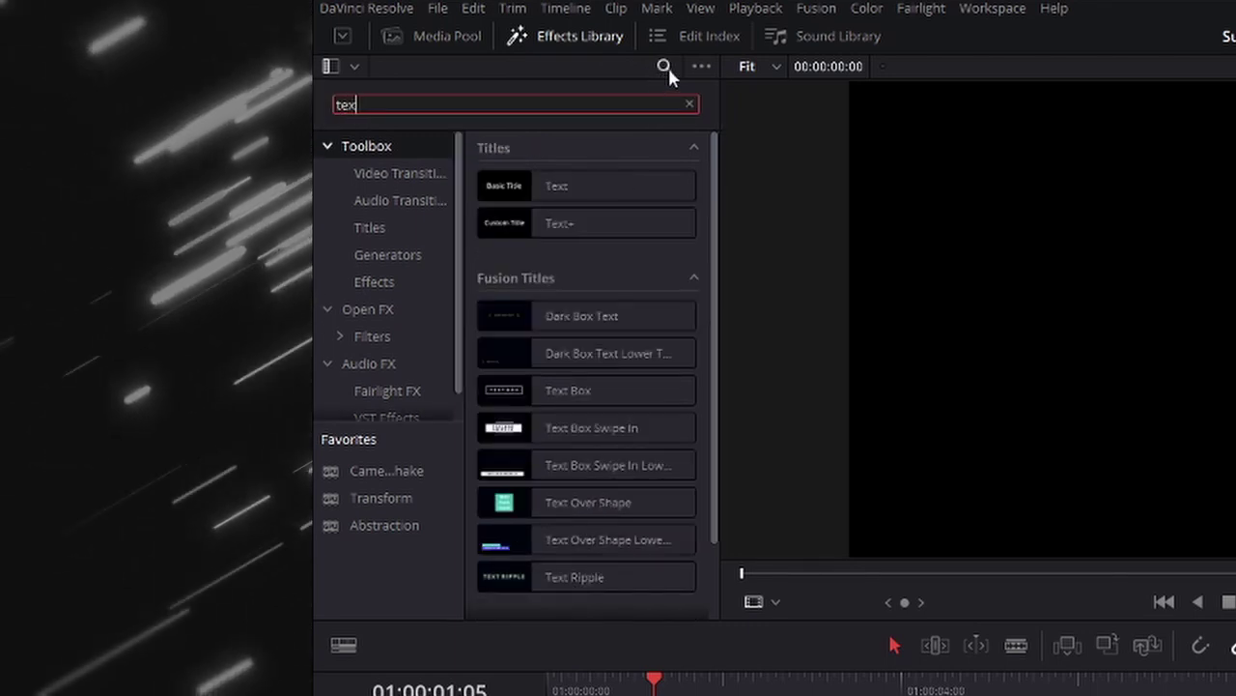
text(t+)
drag(577, 188, 747, 380)
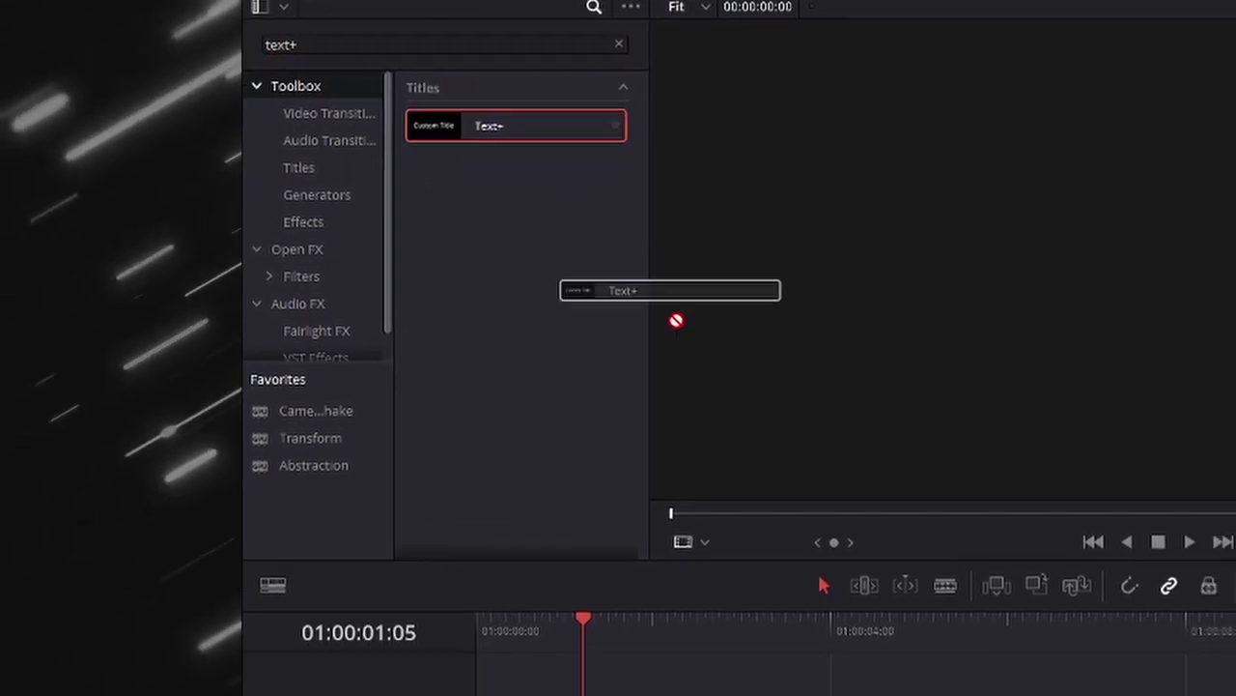
drag(677, 320, 491, 489)
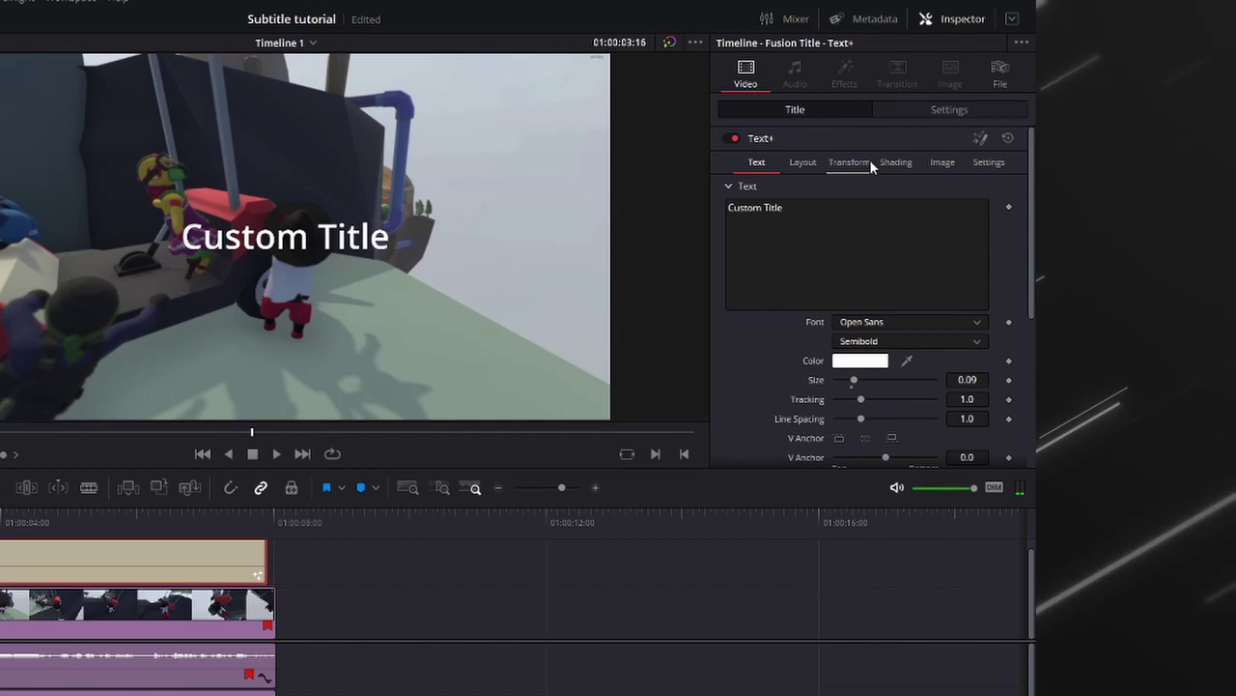
- Keep the title's font as Open Sans and set its style to Bold
click(880, 324)
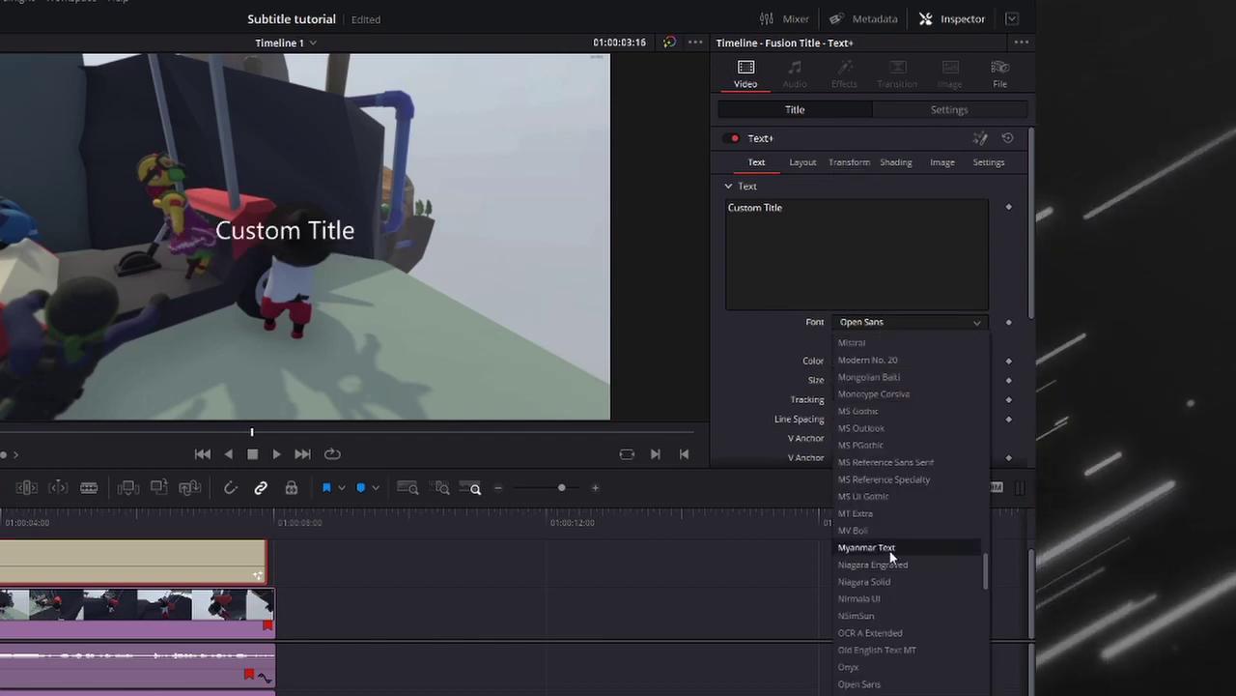
click(885, 322)
click(875, 339)
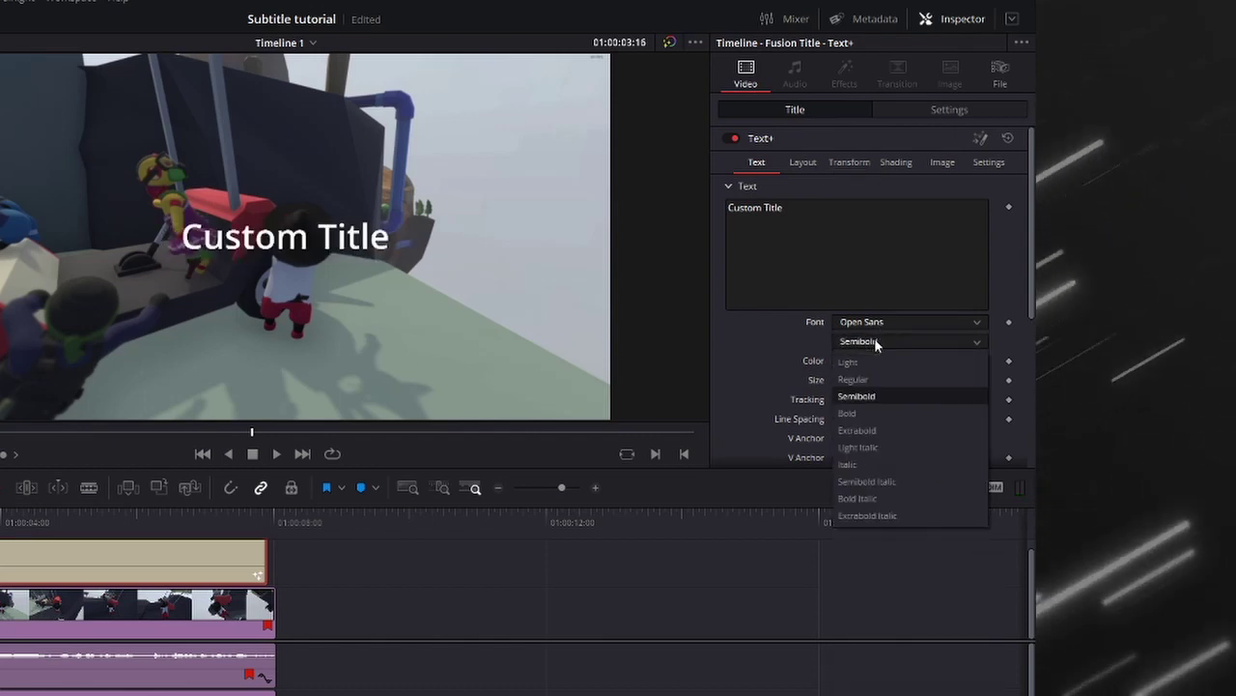
click(872, 418)
- Enable the title's outline in shading element 2 and change the outline color to black
click(896, 162)
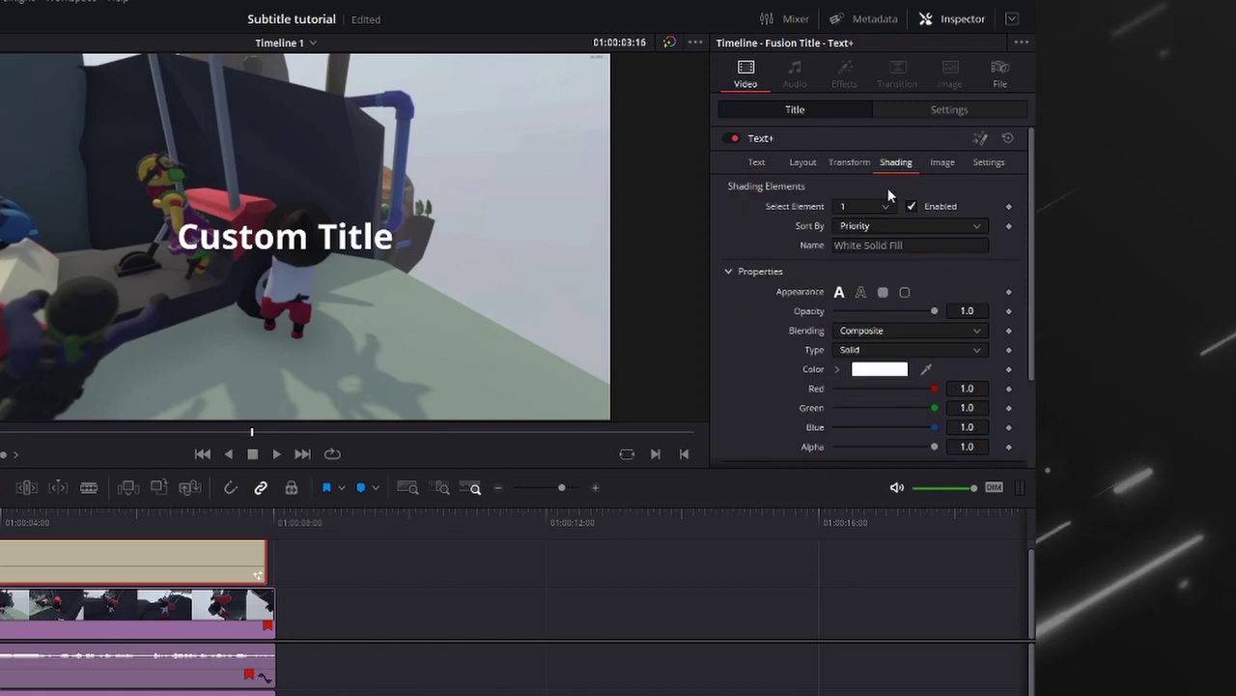
click(880, 206)
click(873, 245)
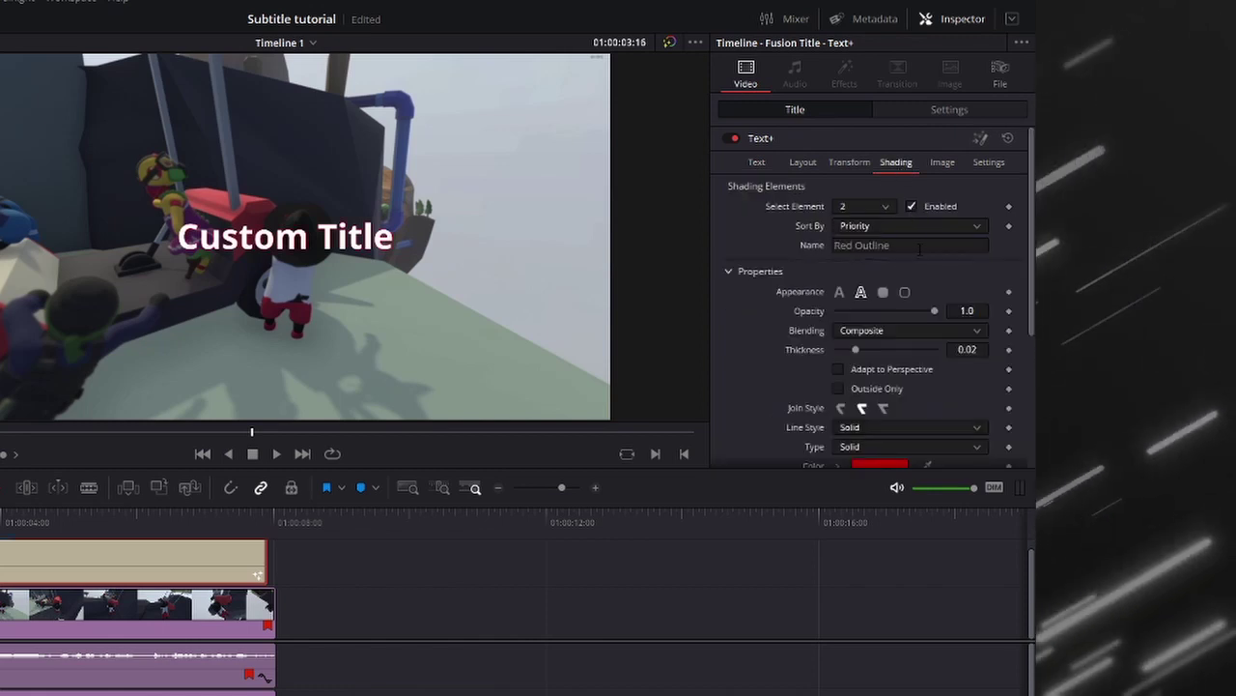
scroll(891, 352, down, 2)
click(879, 373)
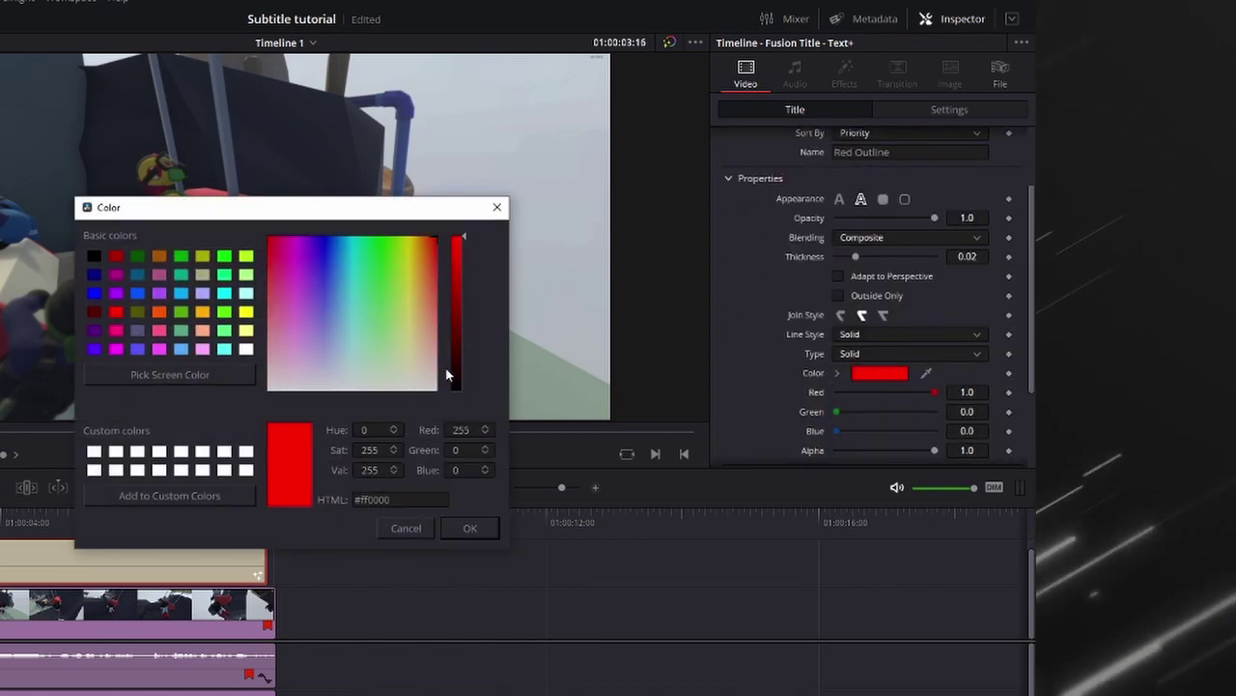
drag(457, 252, 455, 411)
click(470, 528)
- Increase the outline's thickness to about 0.13
scroll(870, 310, up, 1)
drag(855, 302, 1024, 302)
double_click(967, 302)
text(0.2)
- Enable the black shadow in shading element 3 of the title
click(1050, 130)
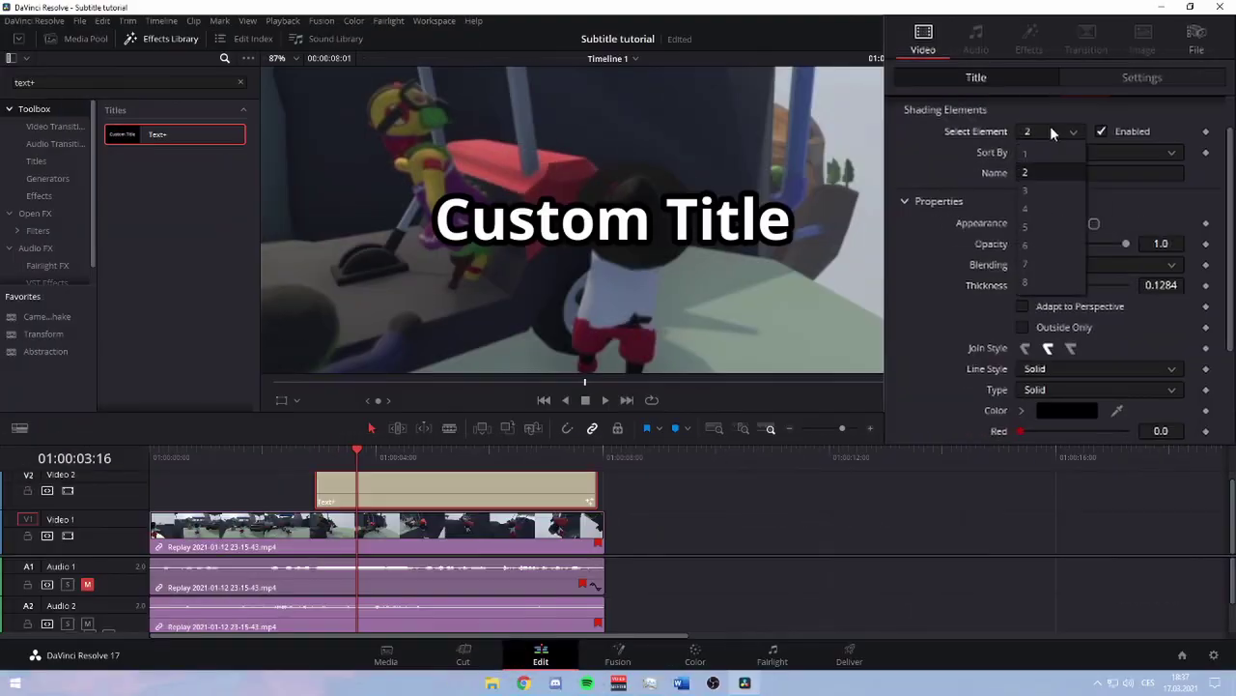
click(1049, 189)
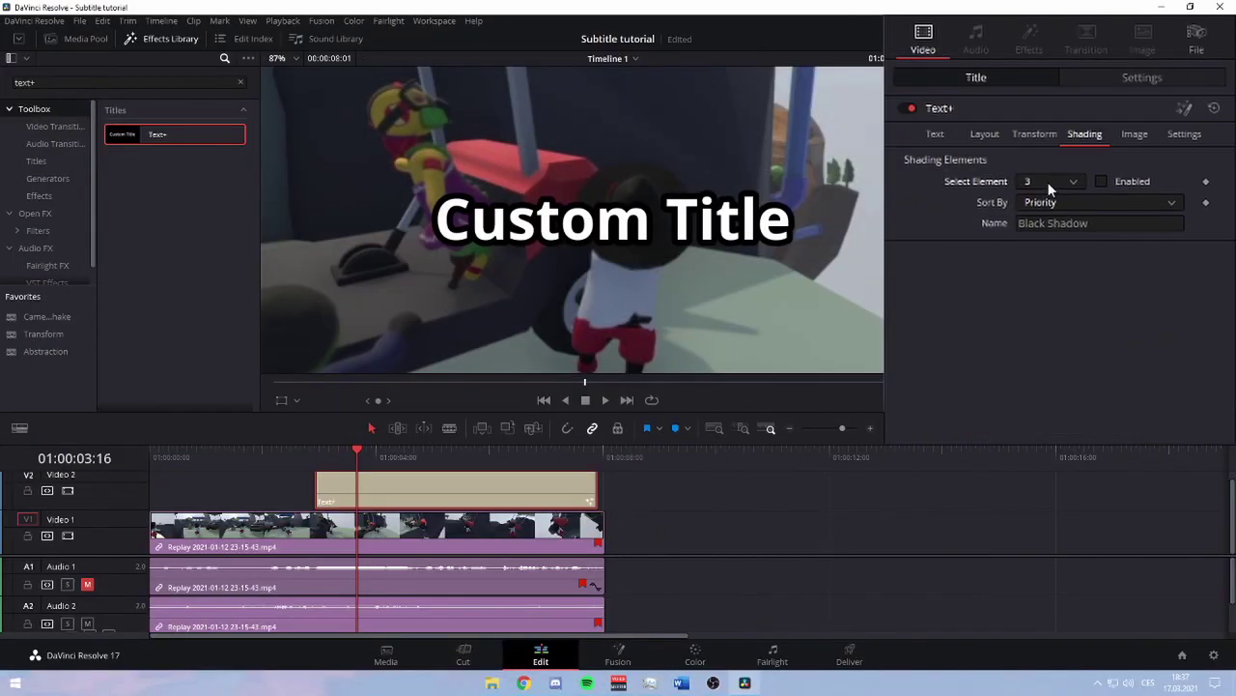
click(1102, 180)
scroll(710, 261, up, 4)
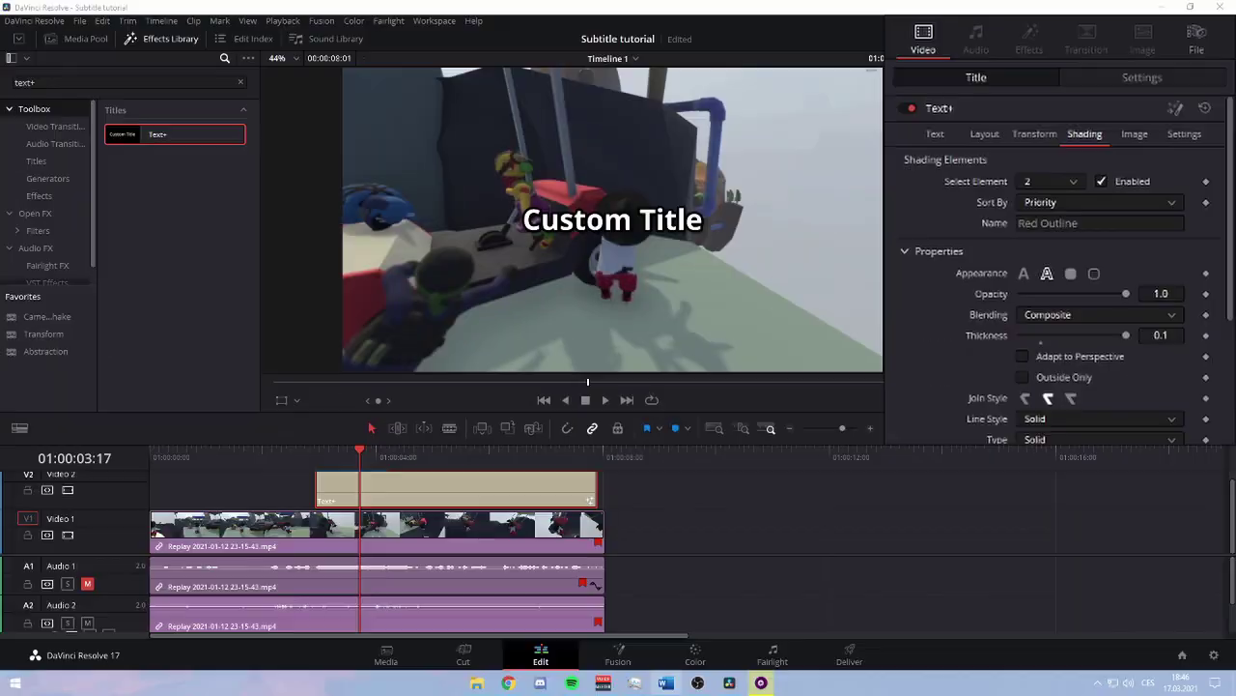
- Keyframe the title's layout size at 1.0 on its first frame and set it to 1.2 at 01:00:03:02
click(984, 134)
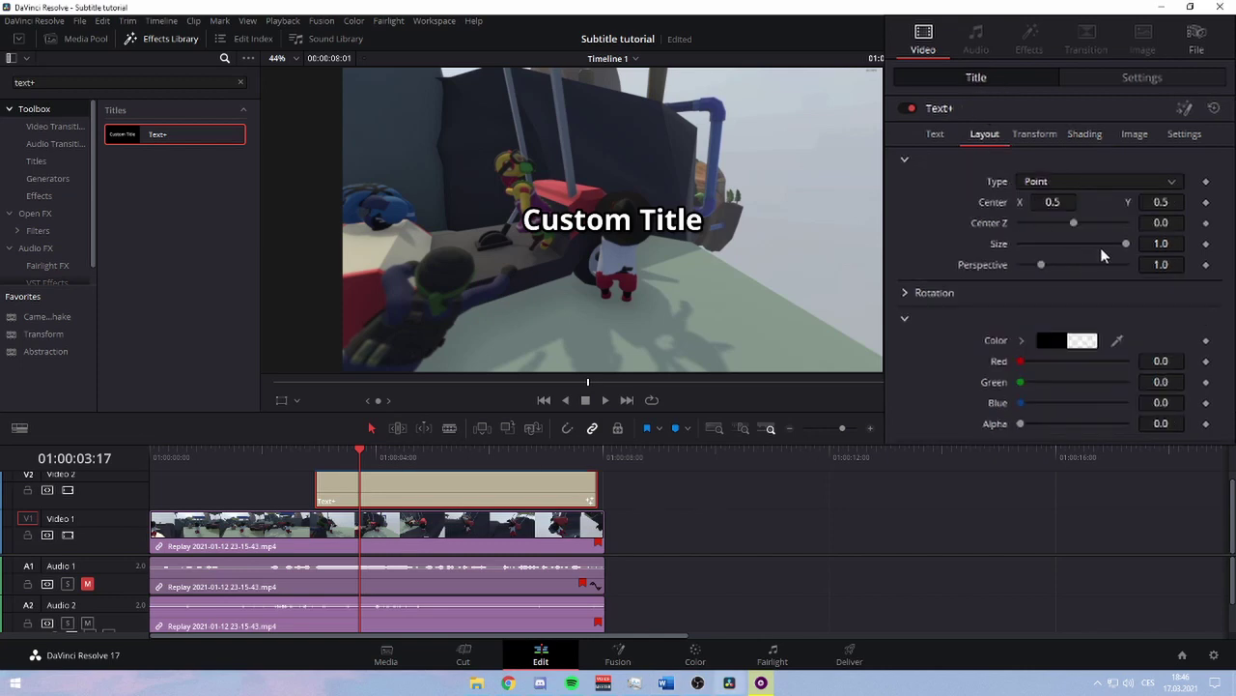
drag(359, 466, 315, 465)
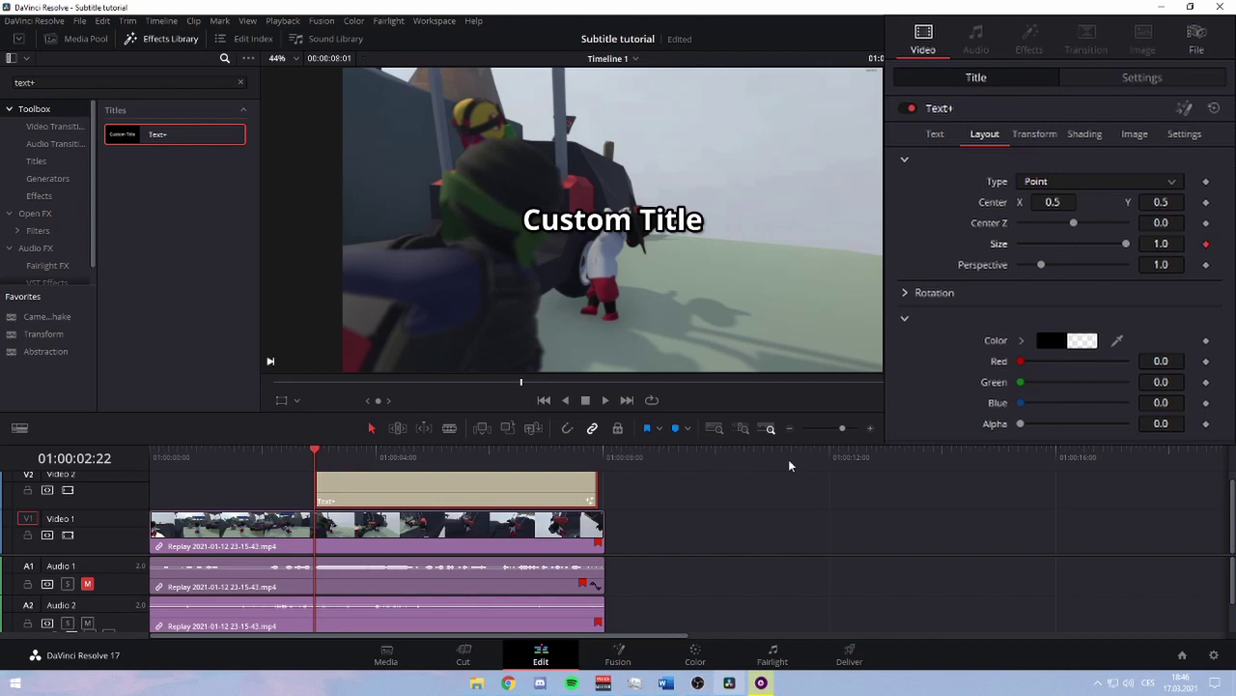
key(Right)
key(Right)
key(Right)
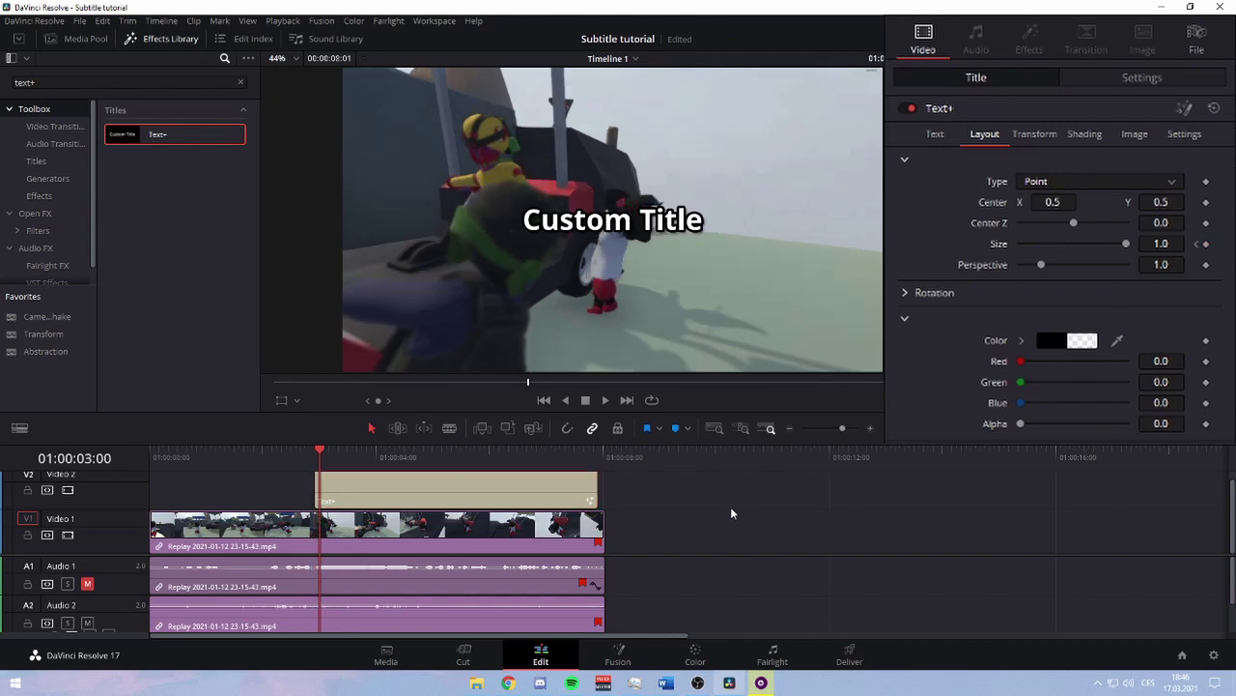
key(Right)
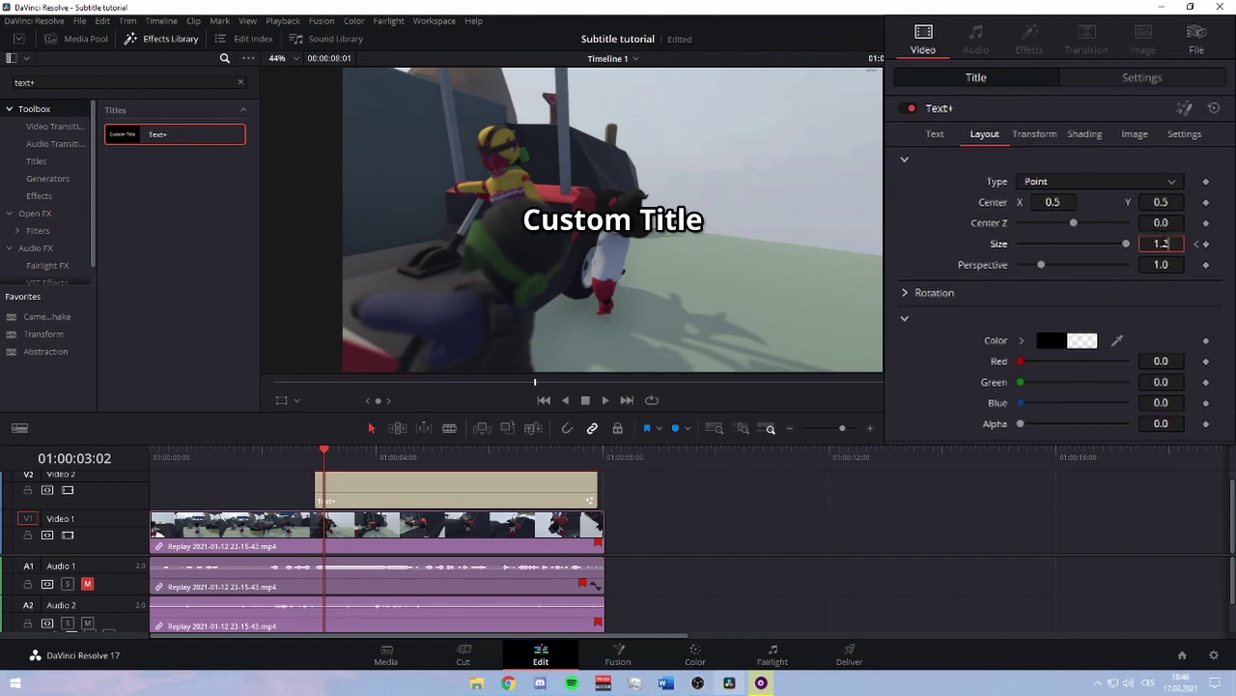
text(1.2)
key(Tab)
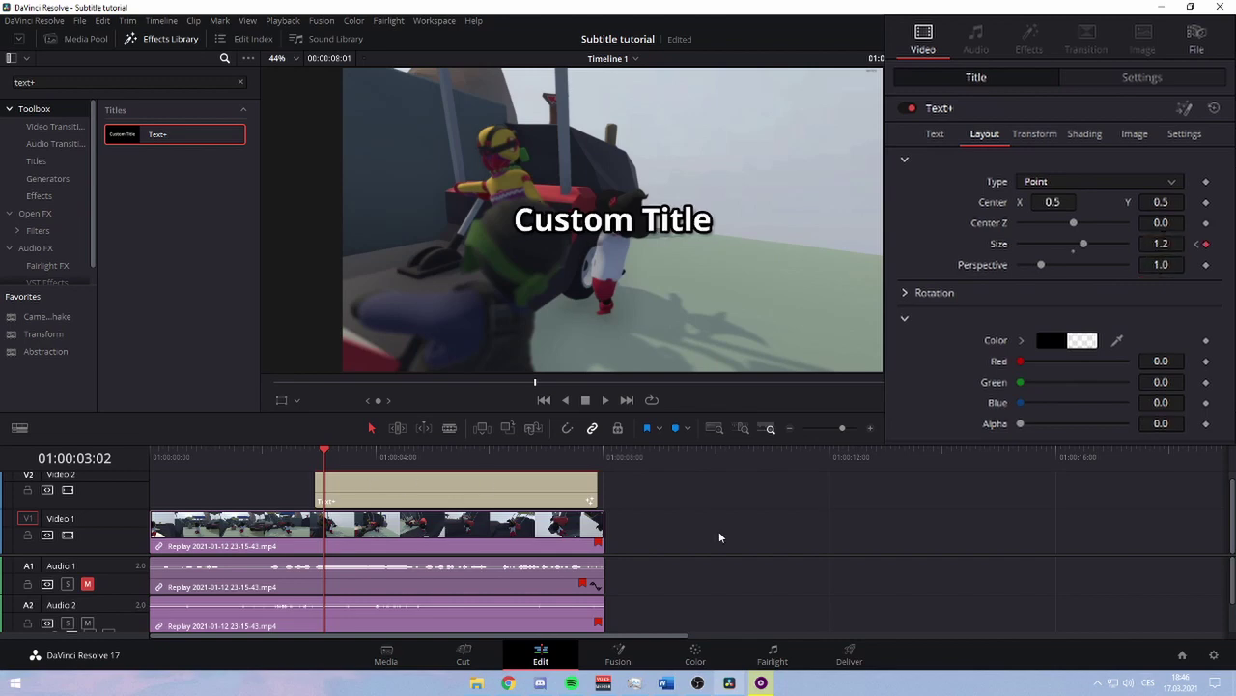
- Set the title's layout size to 1.15 at 01:00:03:04 to finish the pop-in animation
key(Right)
key(Right)
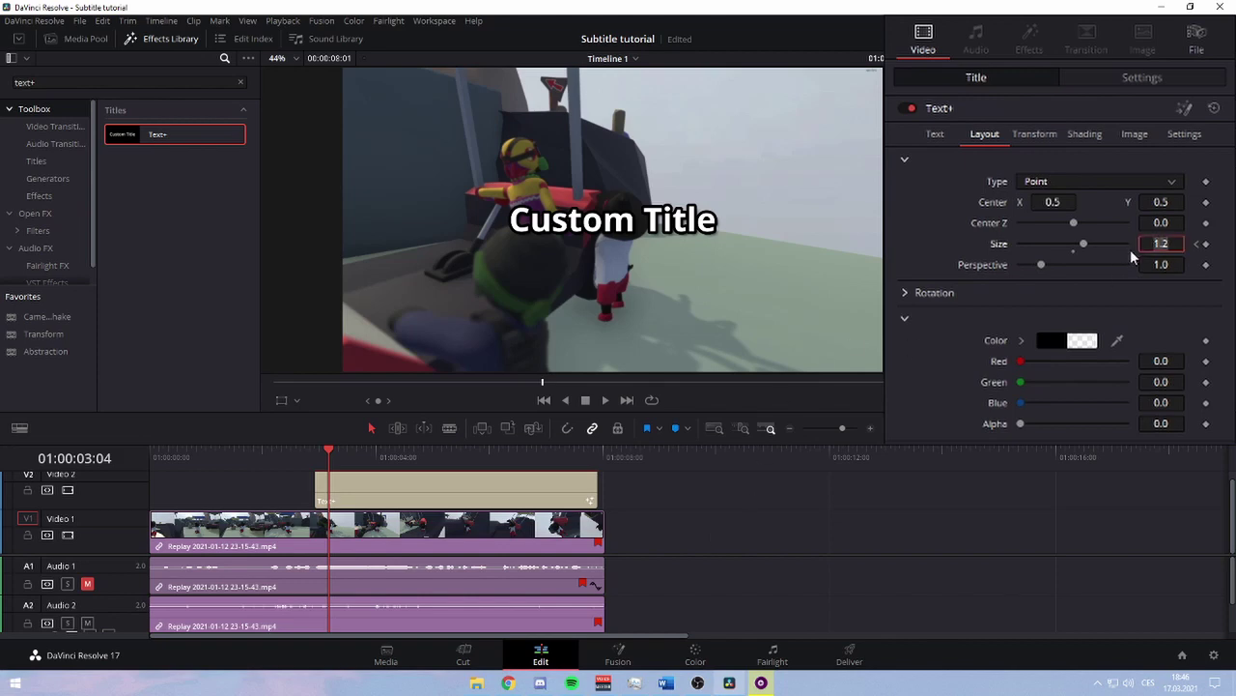
text(.15)
key(Tab)
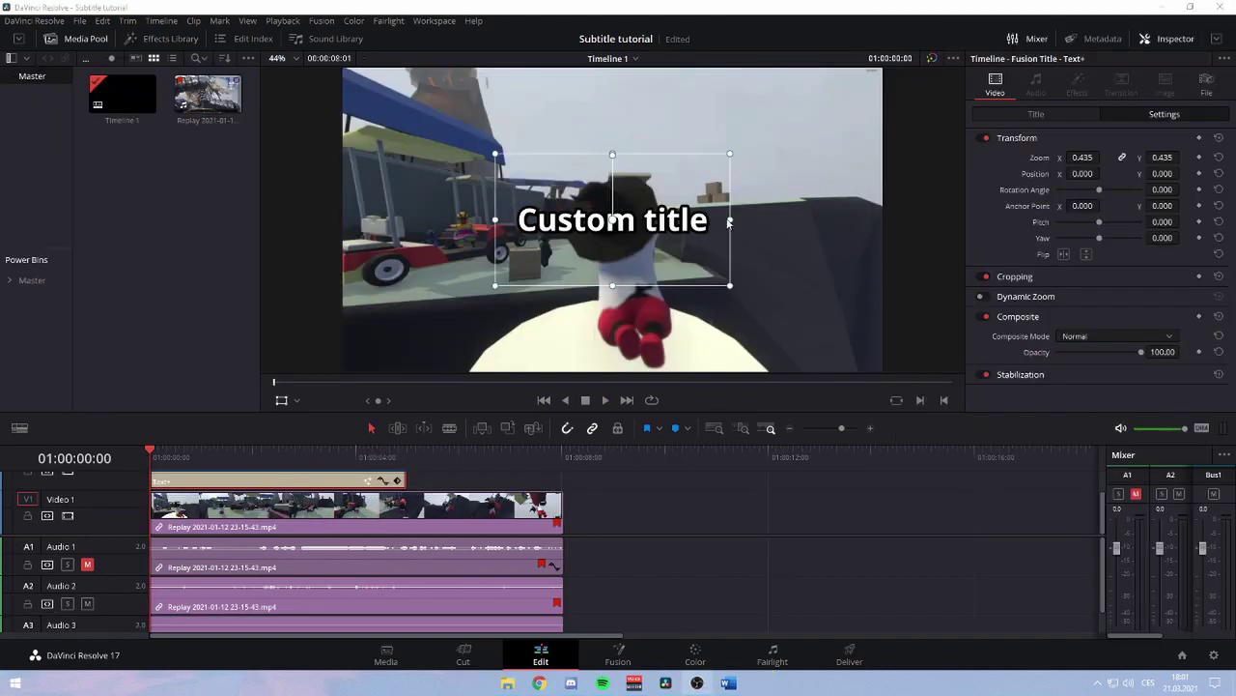
- Reposition the title lower in the frame, and duplicate the title clip directly after the original on Video 2
drag(728, 222, 730, 316)
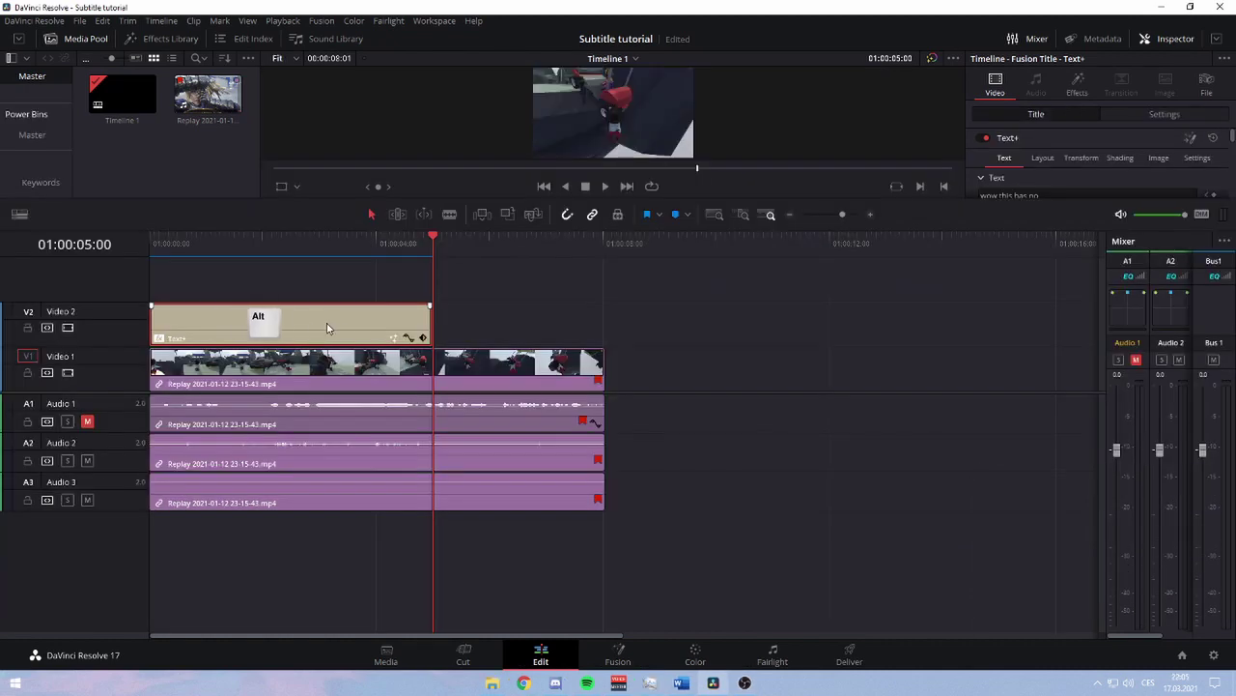
drag(281, 326, 583, 328)
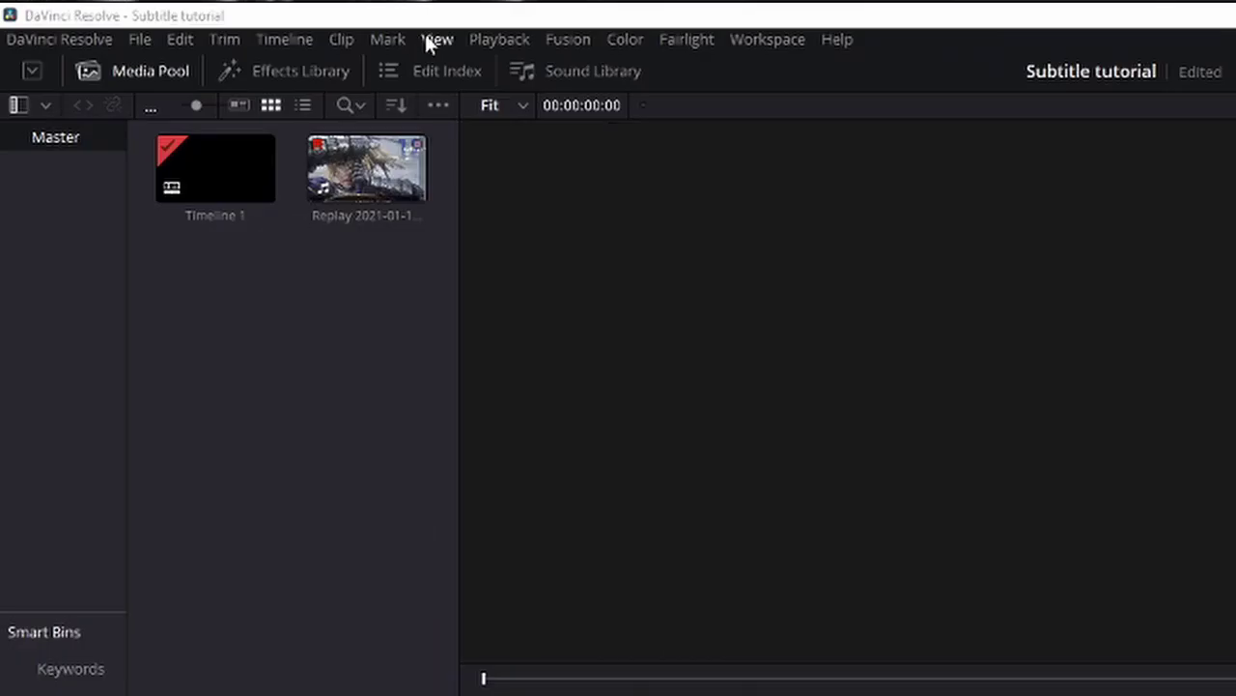
- Show the Power Bins and store the Text+ clip in the Master power bin
click(434, 39)
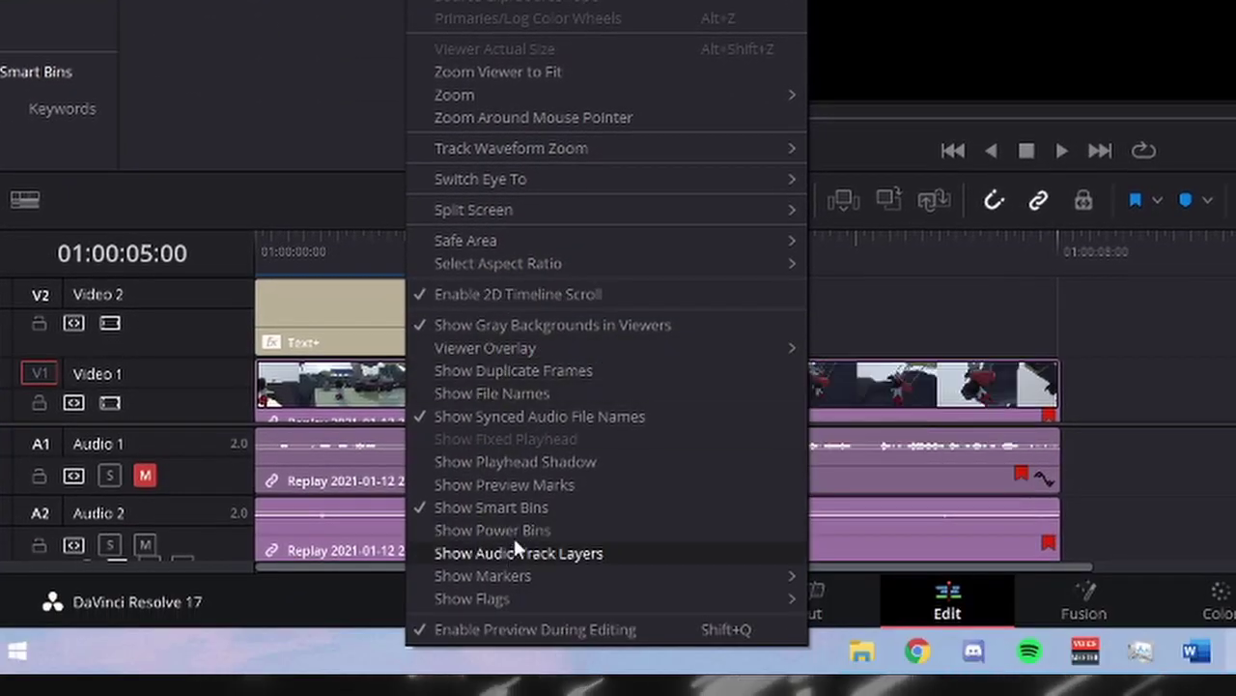
click(493, 659)
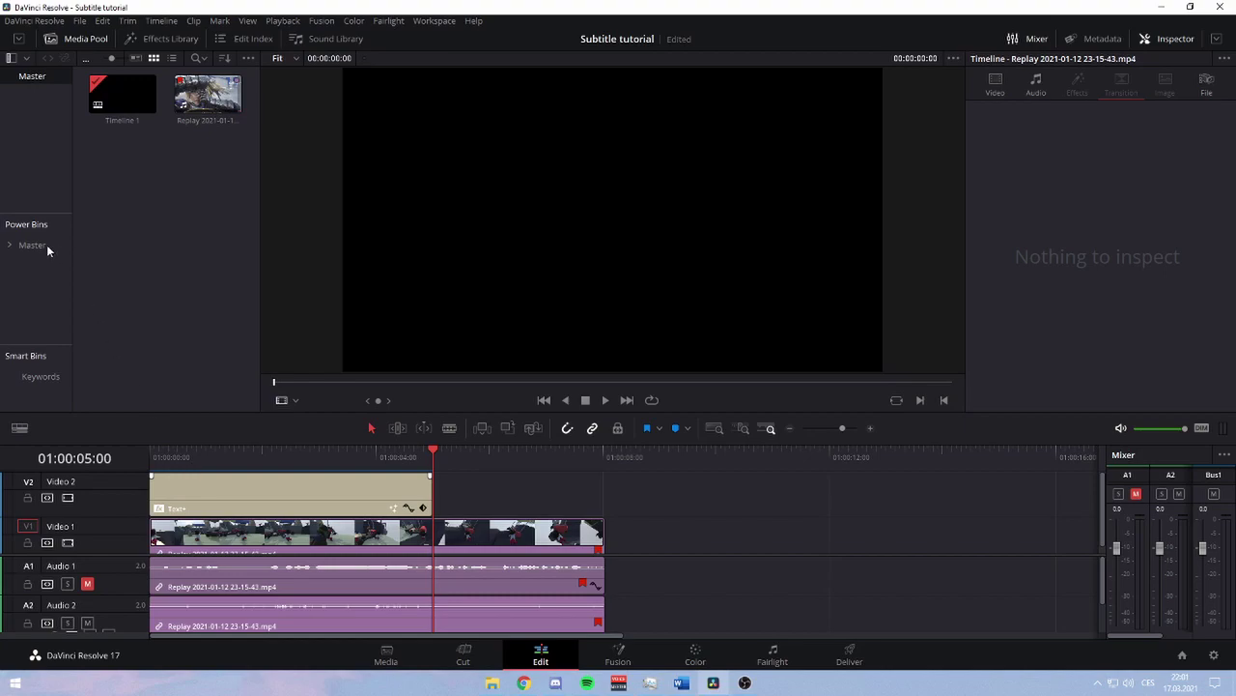
drag(290, 495, 30, 247)
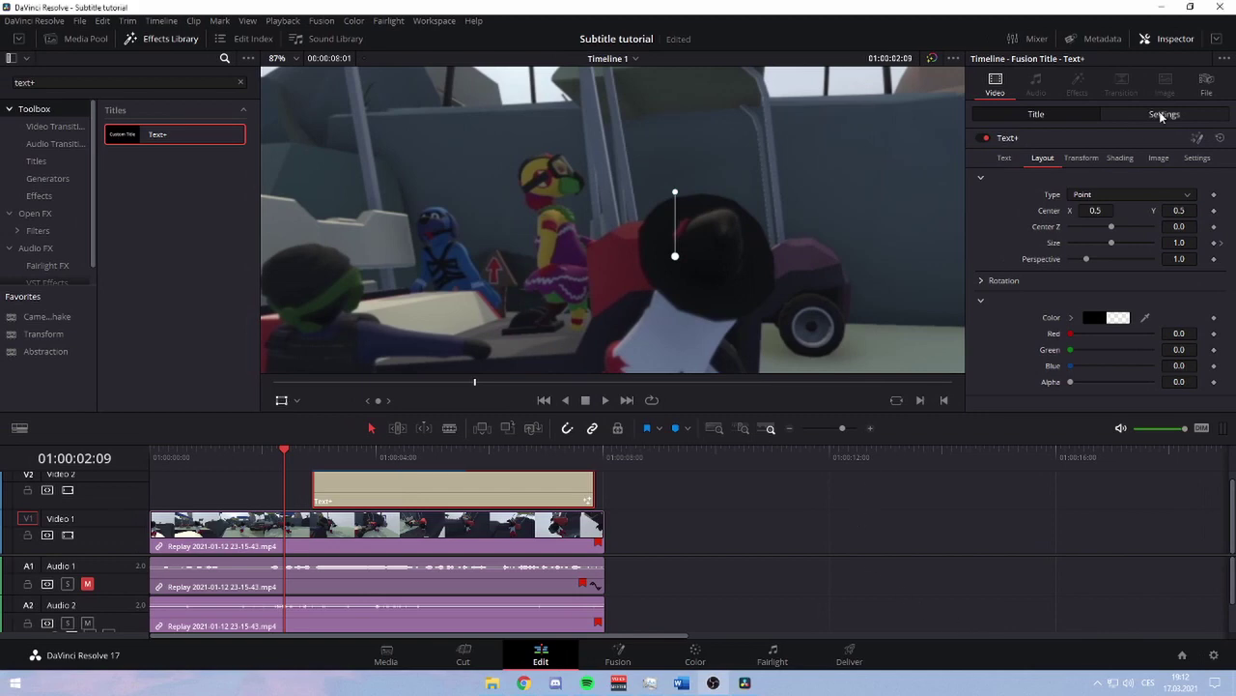
- Show the title's transform settings and move the title clip to the start of the timeline at 01:00:00:00
click(1162, 114)
drag(284, 452, 151, 454)
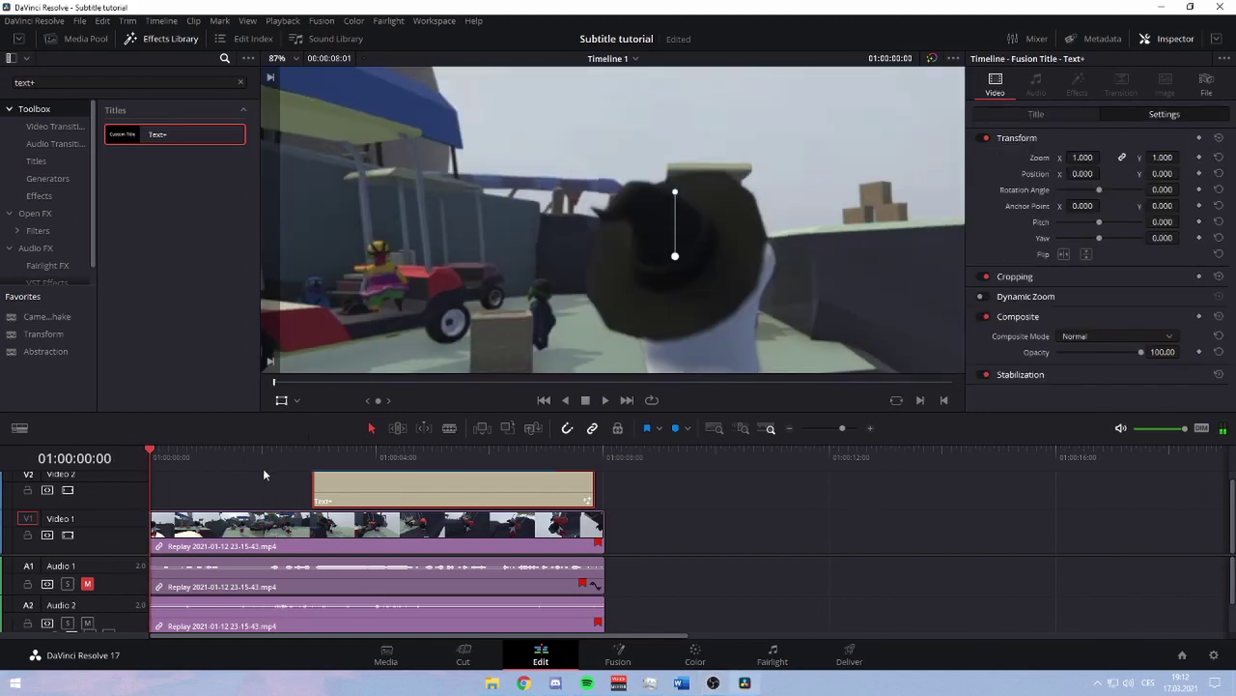
drag(351, 490, 189, 489)
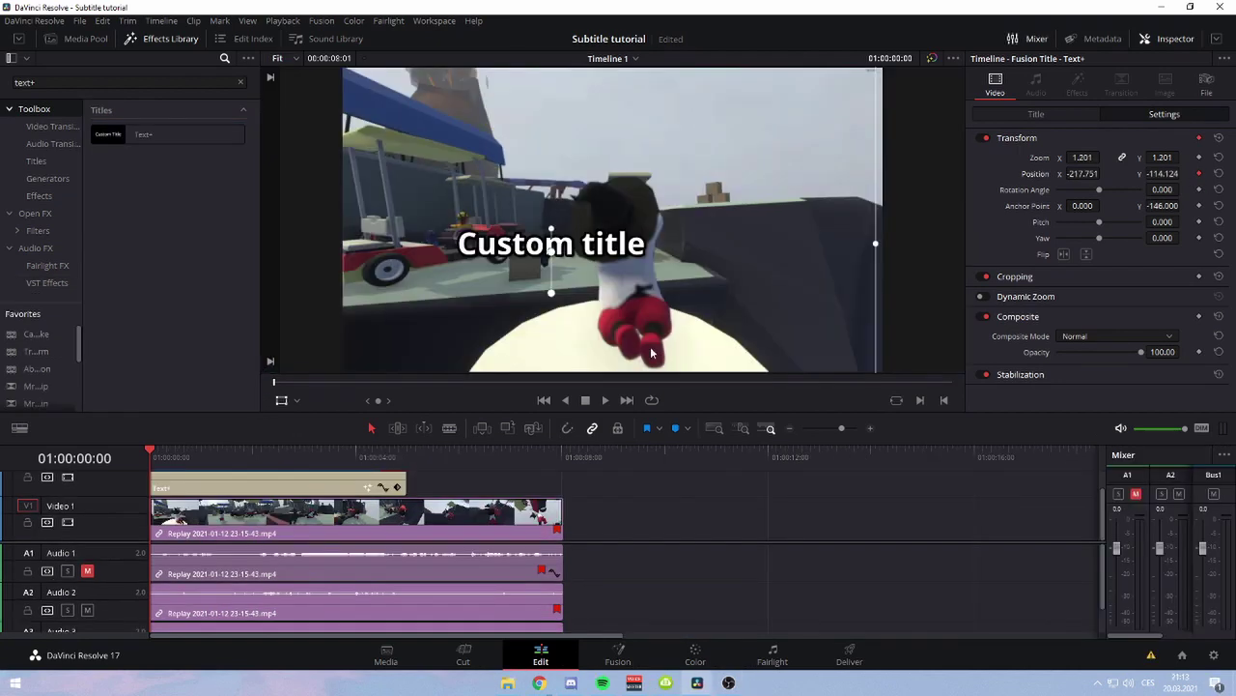
- Move the title above the character's head on the first frame and step forward through the following frames
drag(650, 345, 671, 252)
key(Right)
key(Right)
key(Right)
key(Right)
key(Right)
key(Right)
key(Right)
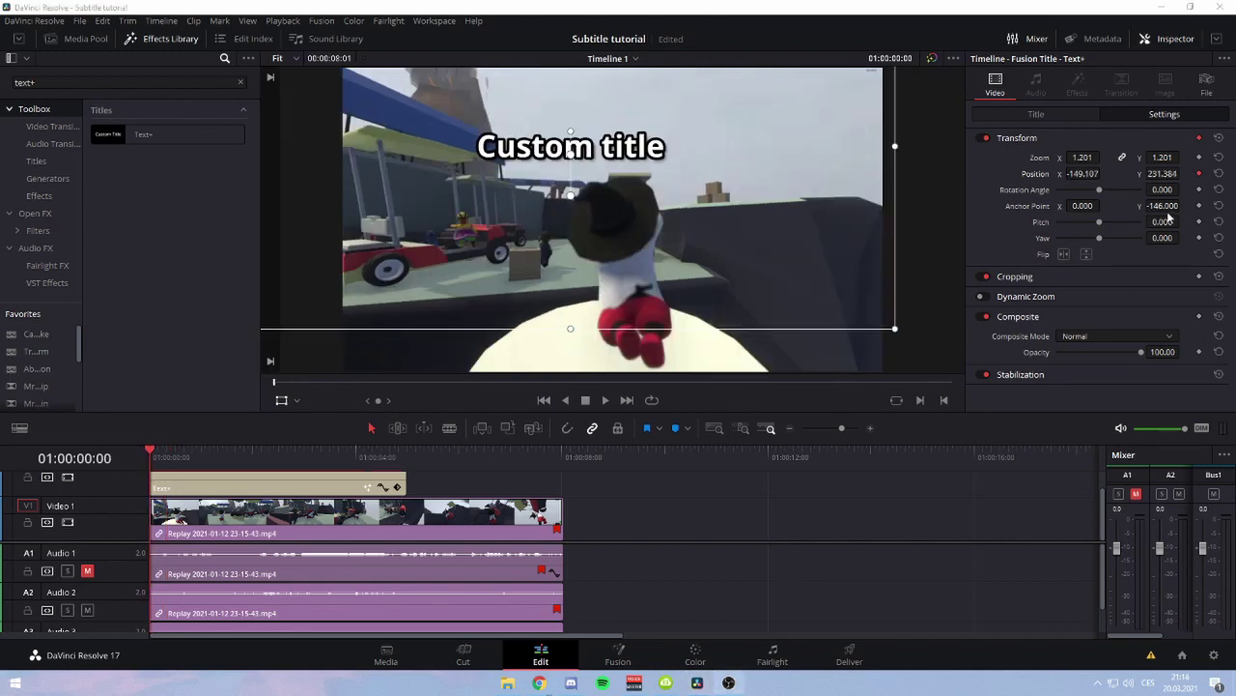
- Set the title's anchor point Y to -343 and raise the title to a position of about X -151, Y 426
drag(1162, 206, 1055, 206)
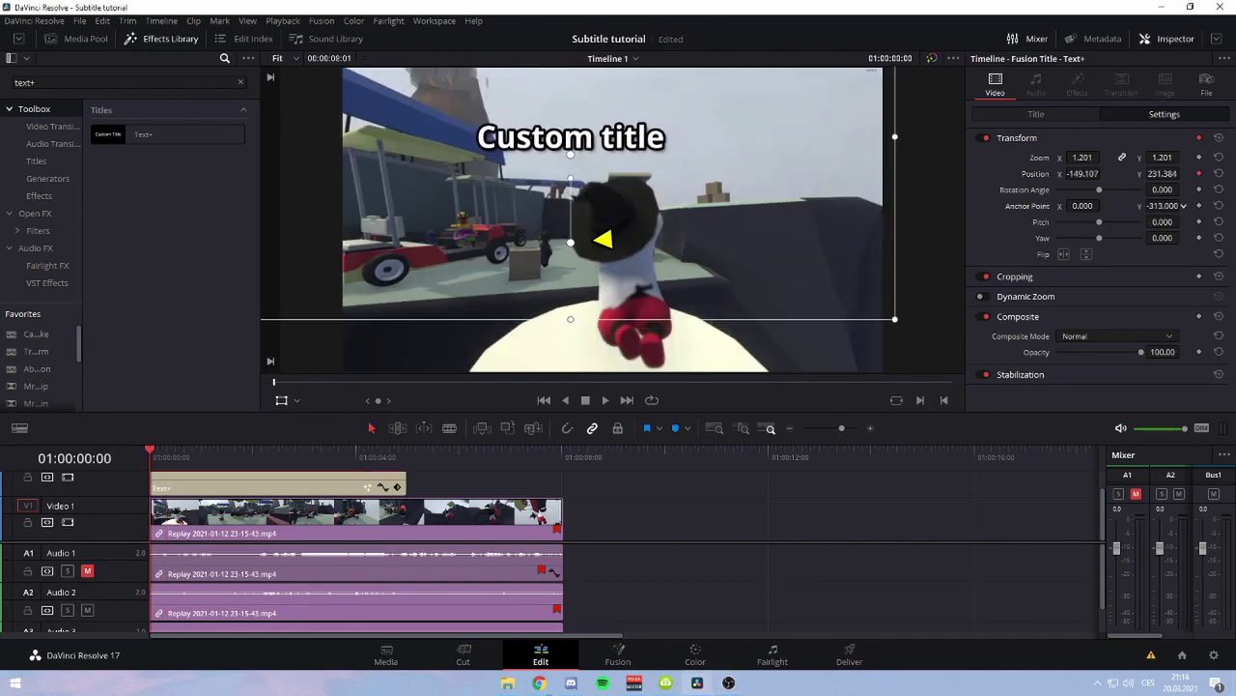
drag(792, 239, 779, 176)
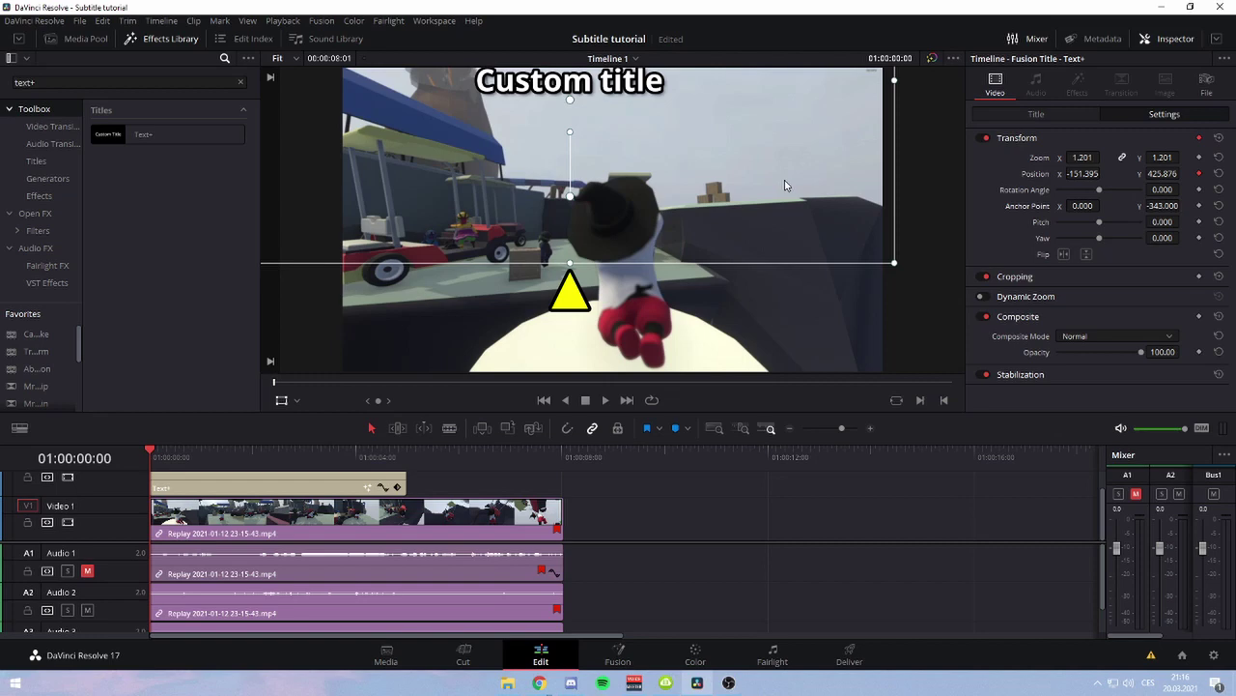
- Keyframe the title's position every few frames from the clip's start so it follows the character's head
key(Right)
key(Right)
key(Right)
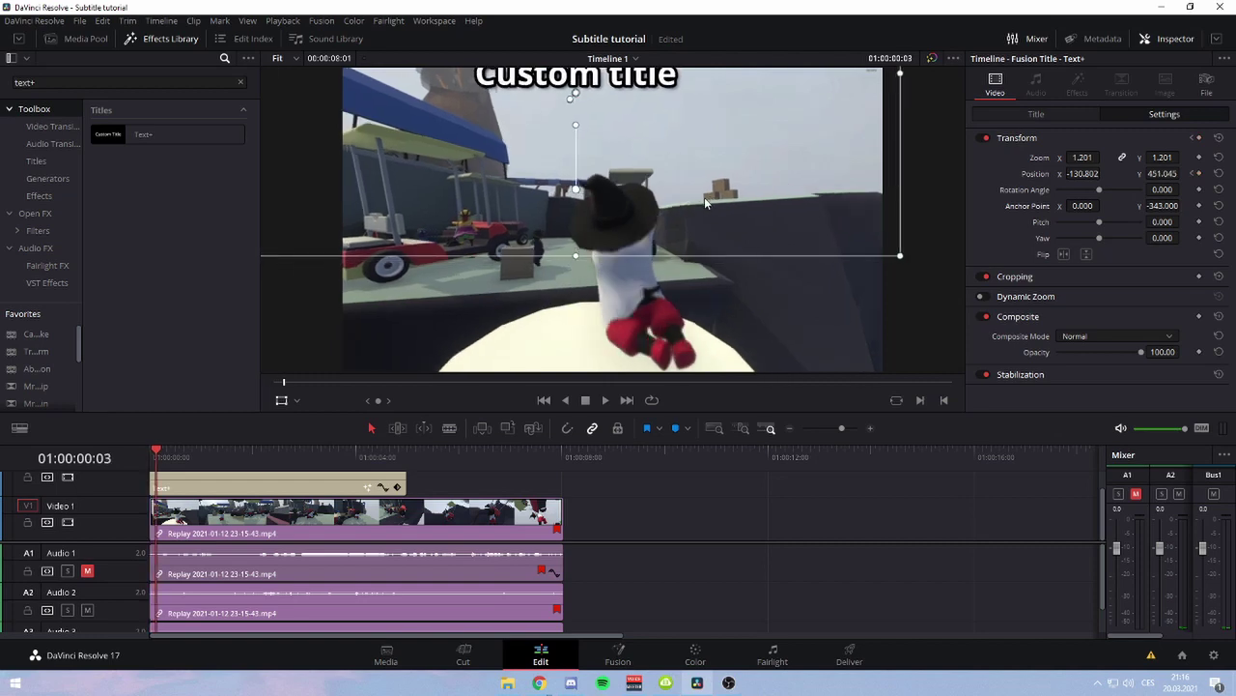
key(Right)
key(Right)
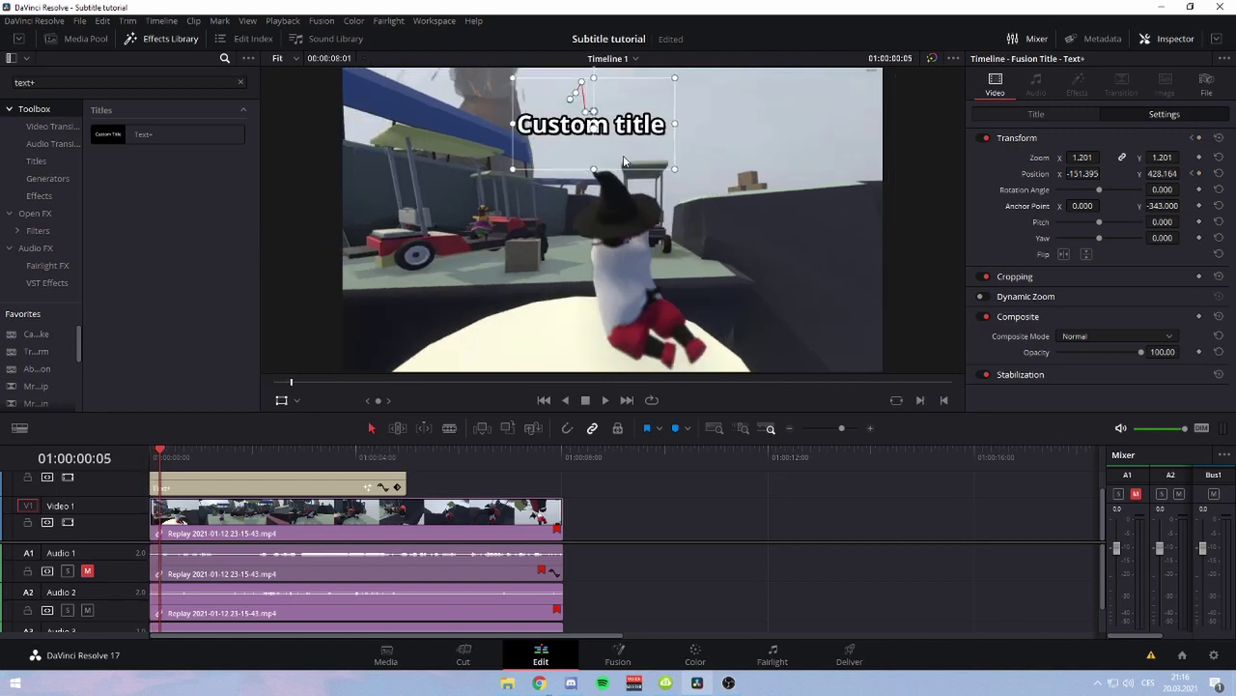
key(Right)
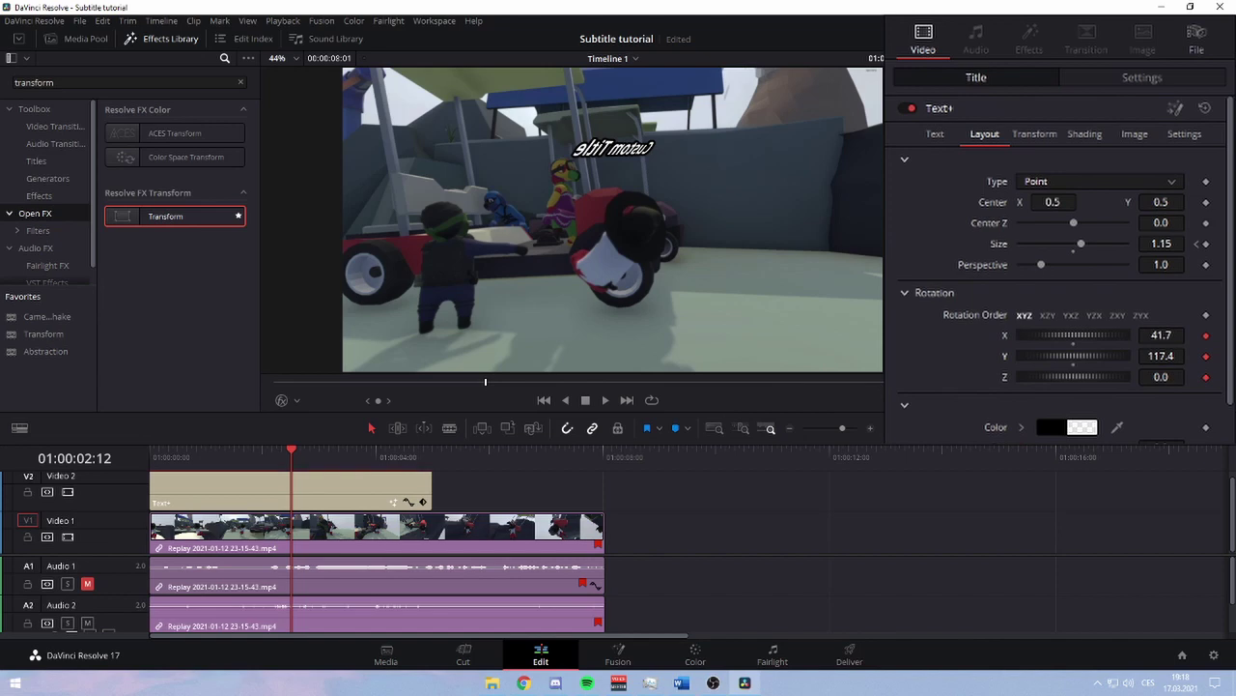
- Rotate the title to X 153.8 and Y 315.6 at 01:00:02:17, and apply the Open FX Transform effect to its clip
key(Right)
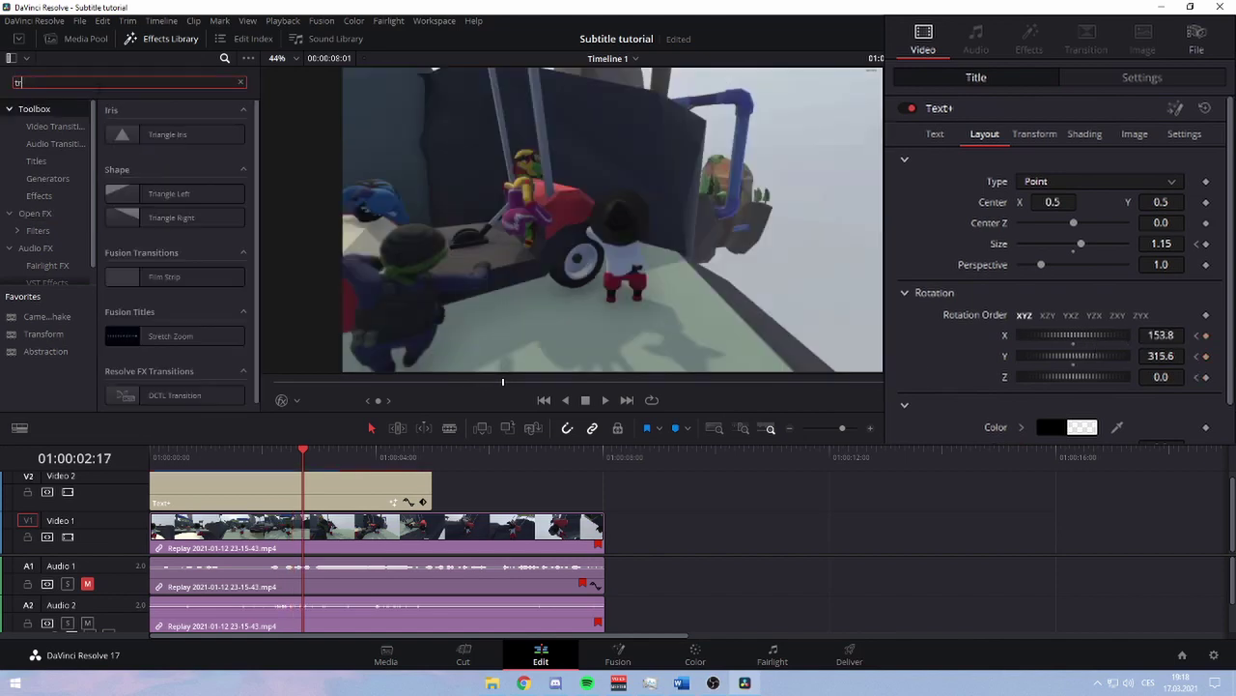
text(nsform)
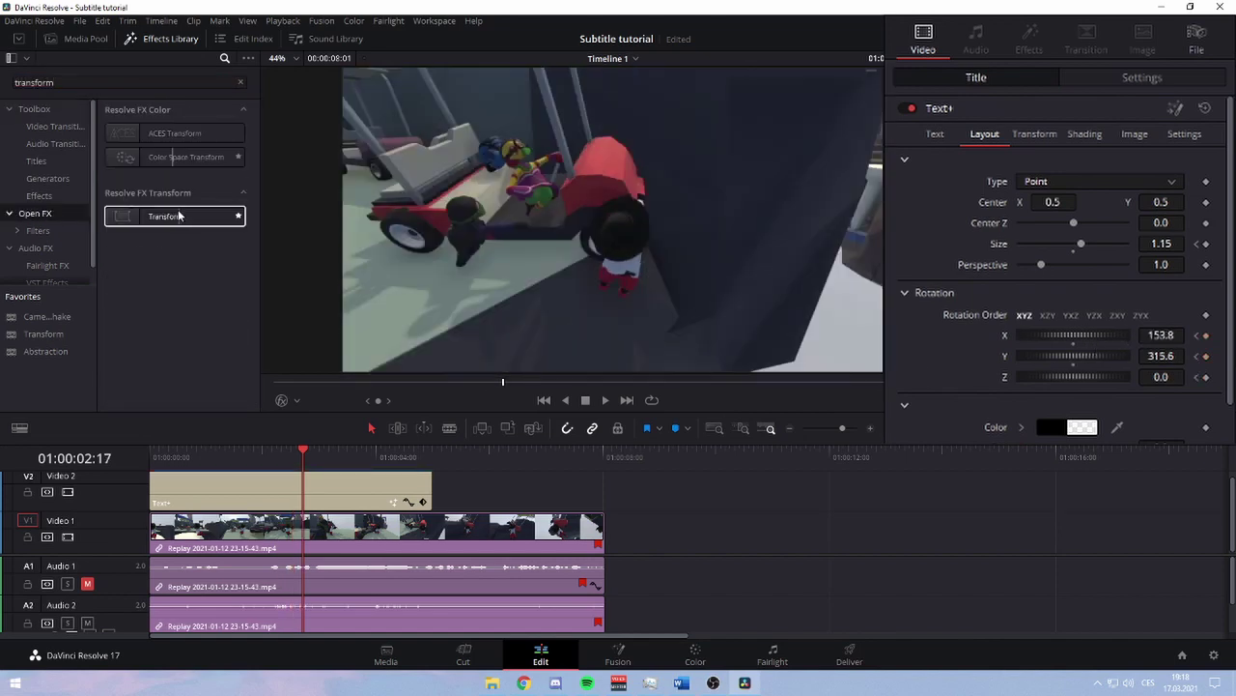
drag(165, 216, 338, 467)
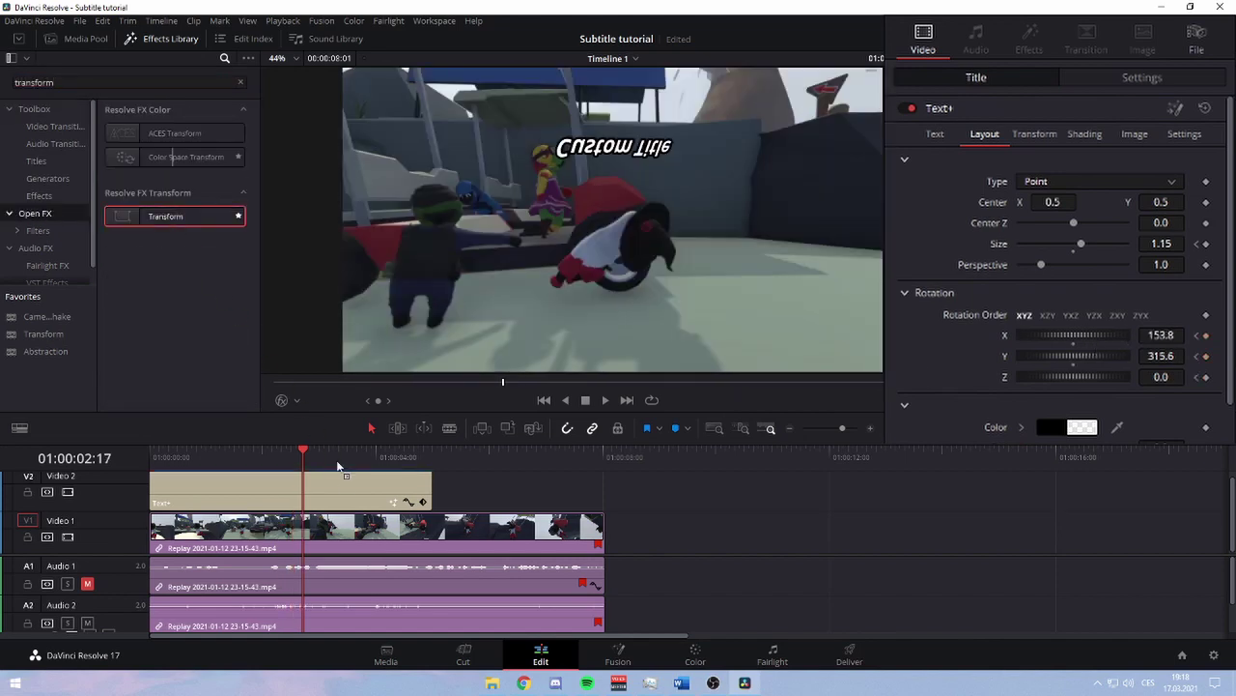
- Set the Transform effect's control mode to Interactive - Canvas
click(1031, 43)
click(1058, 174)
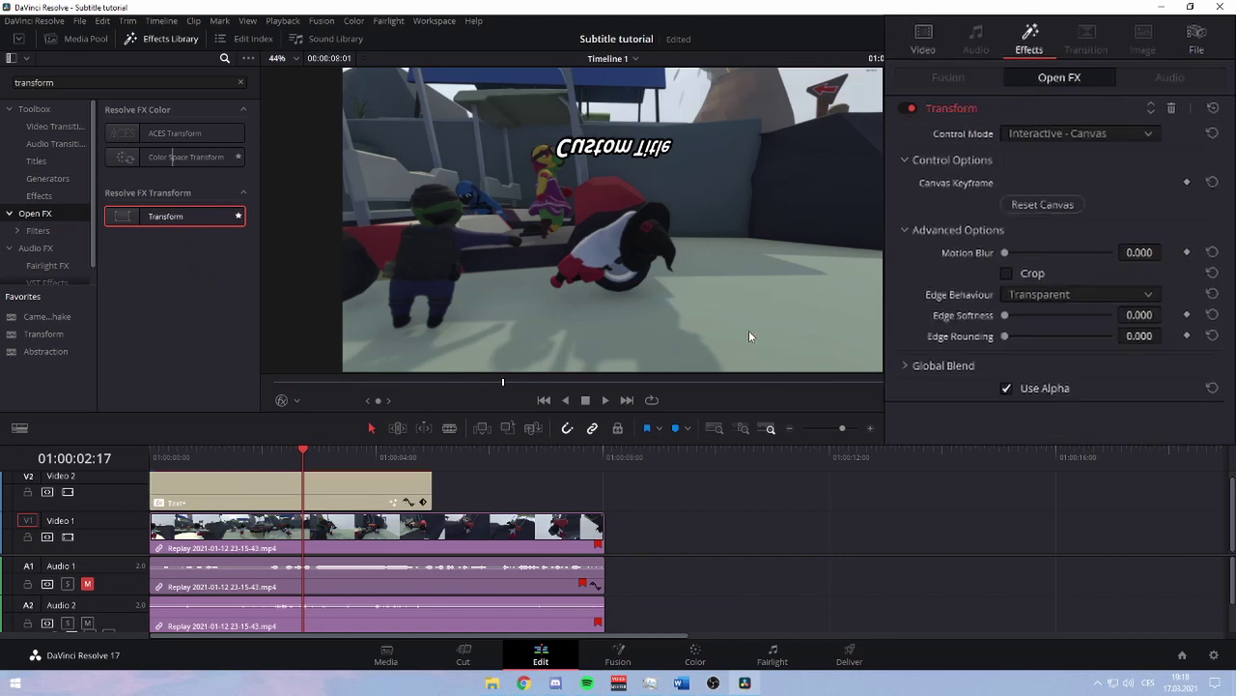
- Show the Open FX overlay in the viewer and reshape the Transform canvas by its corners to slant the title in perspective
click(296, 401)
click(301, 471)
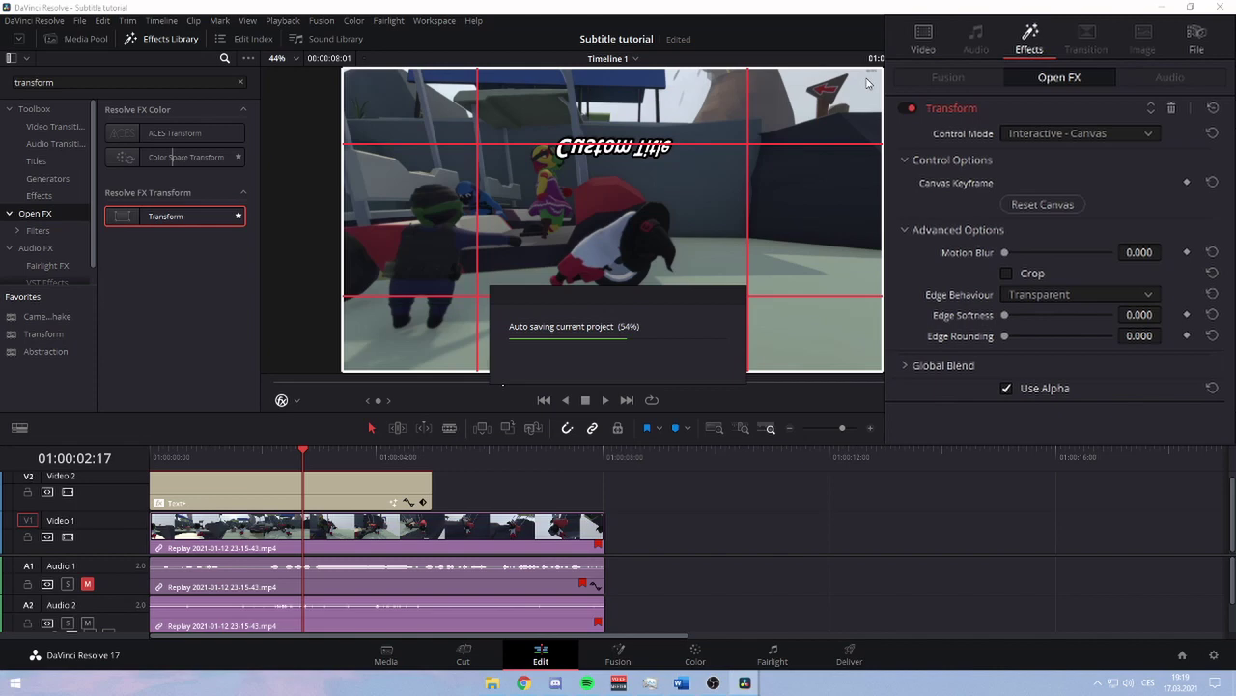
drag(850, 87, 598, 195)
drag(594, 310, 480, 334)
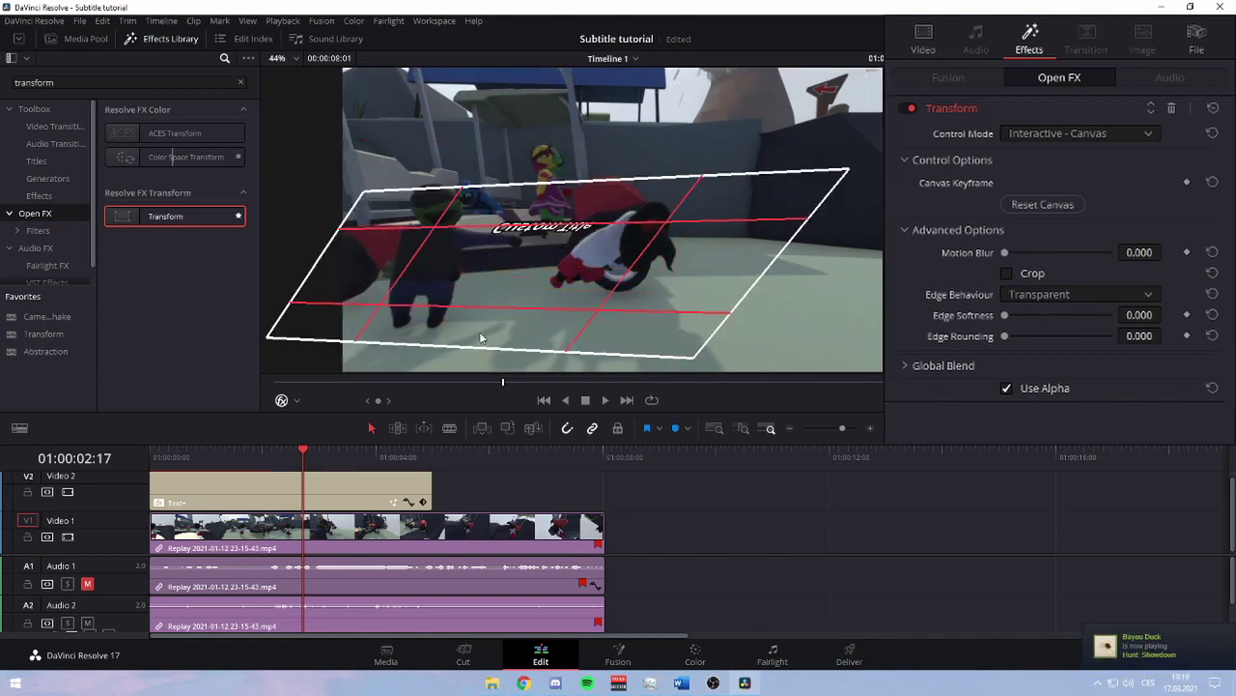
drag(547, 207, 624, 199)
drag(575, 241, 595, 207)
drag(873, 160, 723, 193)
drag(500, 177, 471, 235)
drag(657, 290, 647, 257)
drag(601, 206, 641, 254)
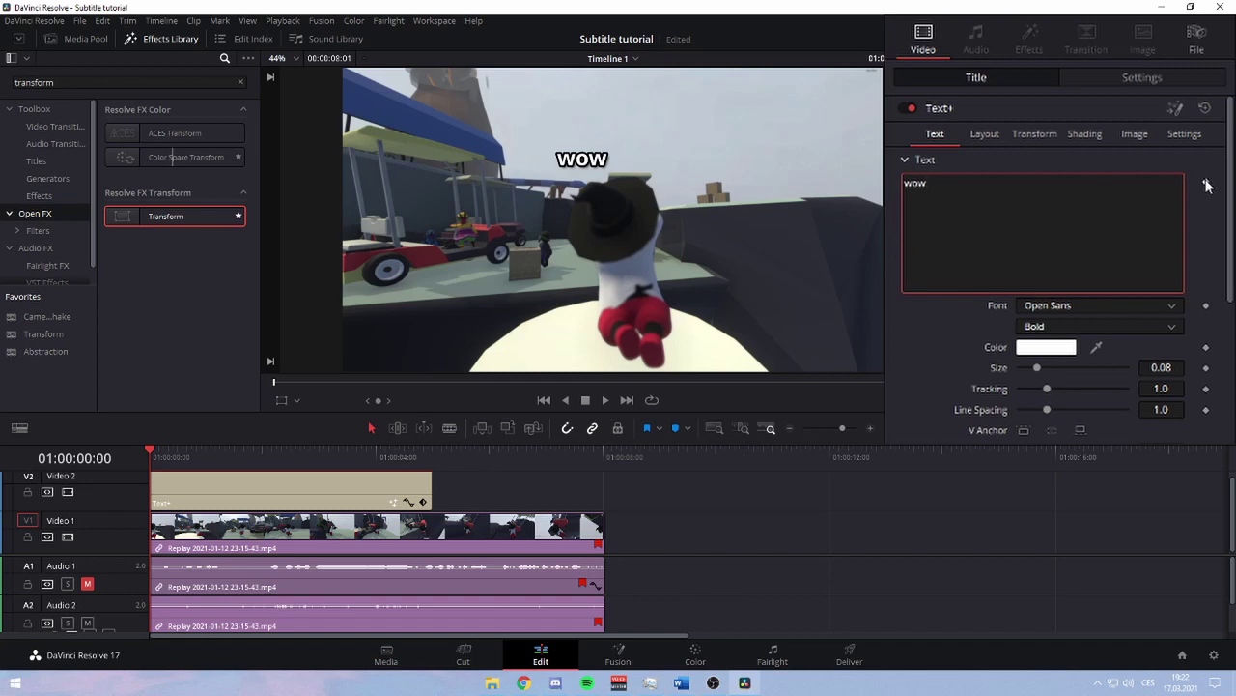
- Keyframe the title's text to build up word by word: "wow", "wow this" at 01:00:00:10, "wow this has" at 01:00:01:21, "wow this has no" at 01:00:02:10
click(171, 456)
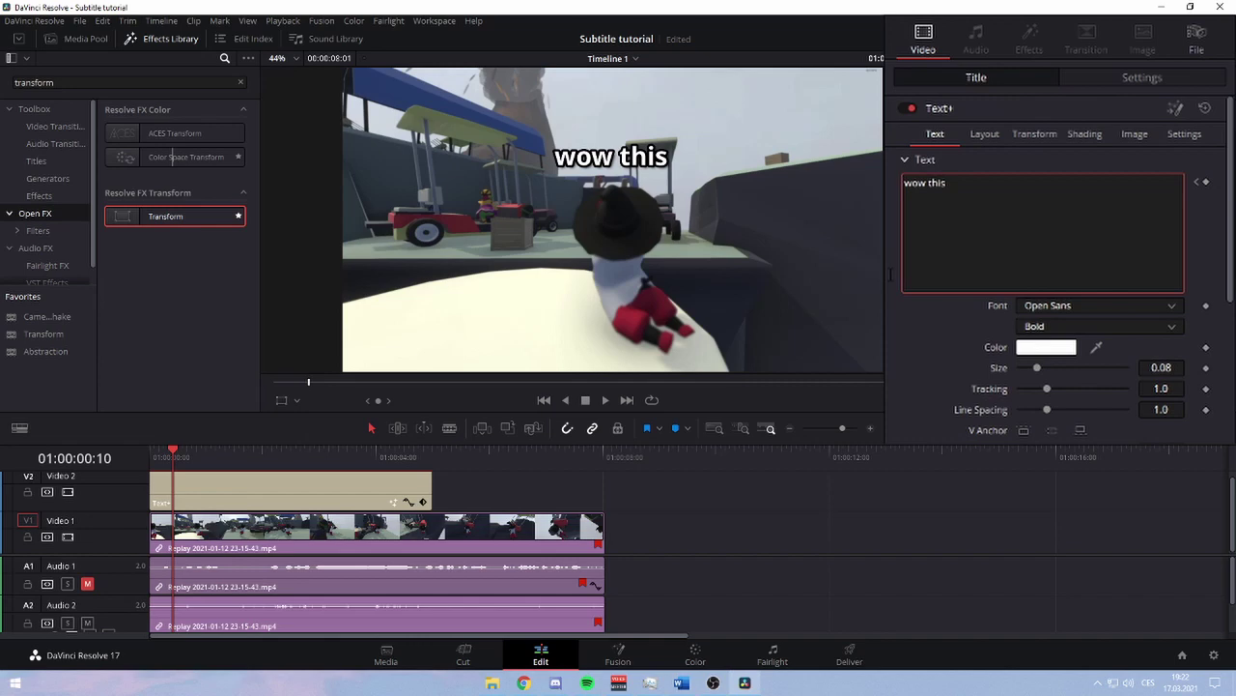
click(195, 458)
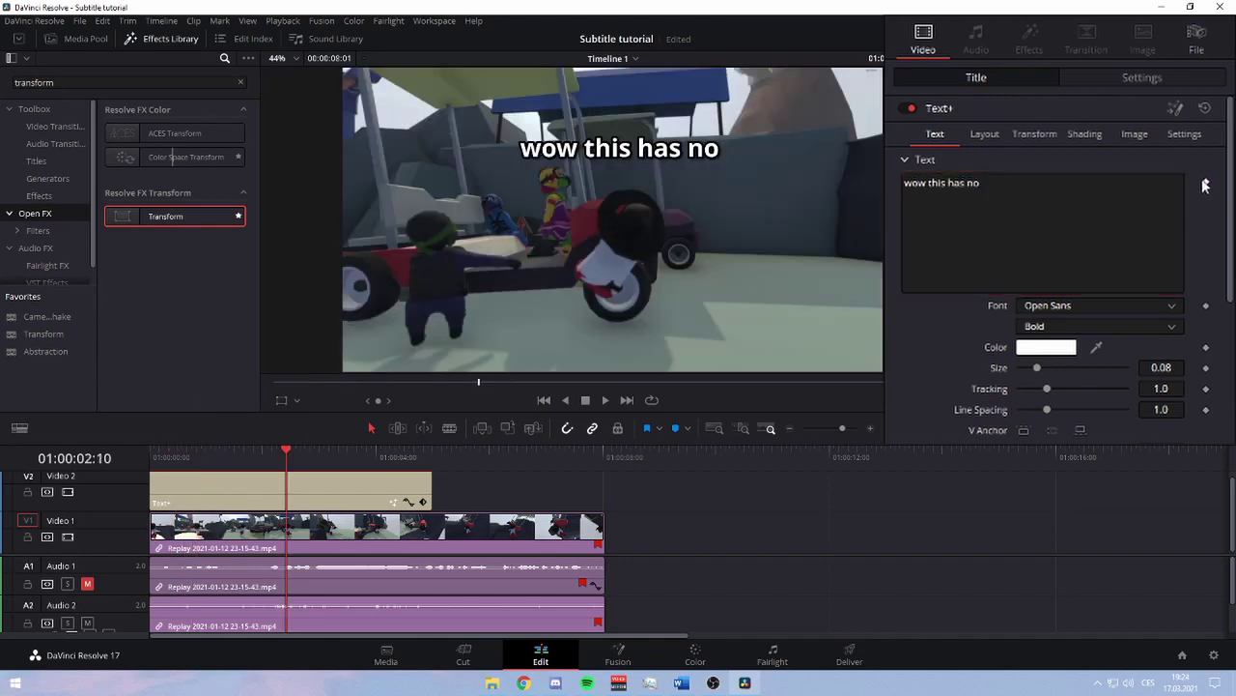
drag(285, 461, 256, 456)
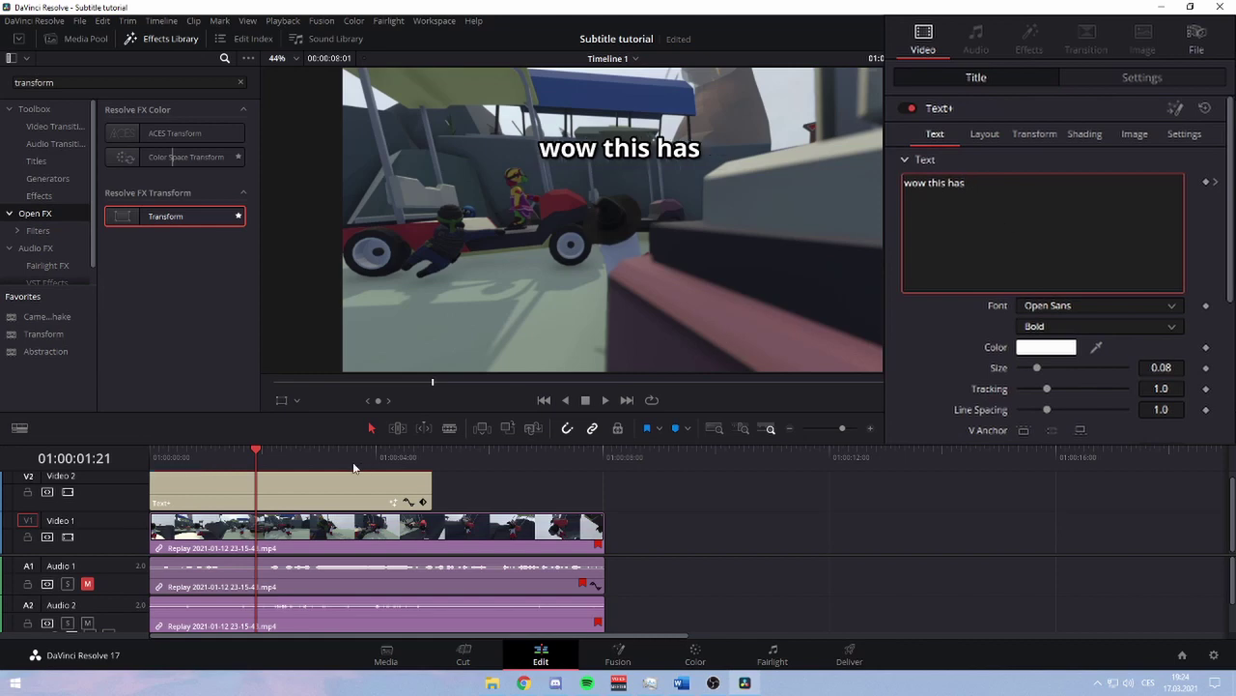
click(237, 456)
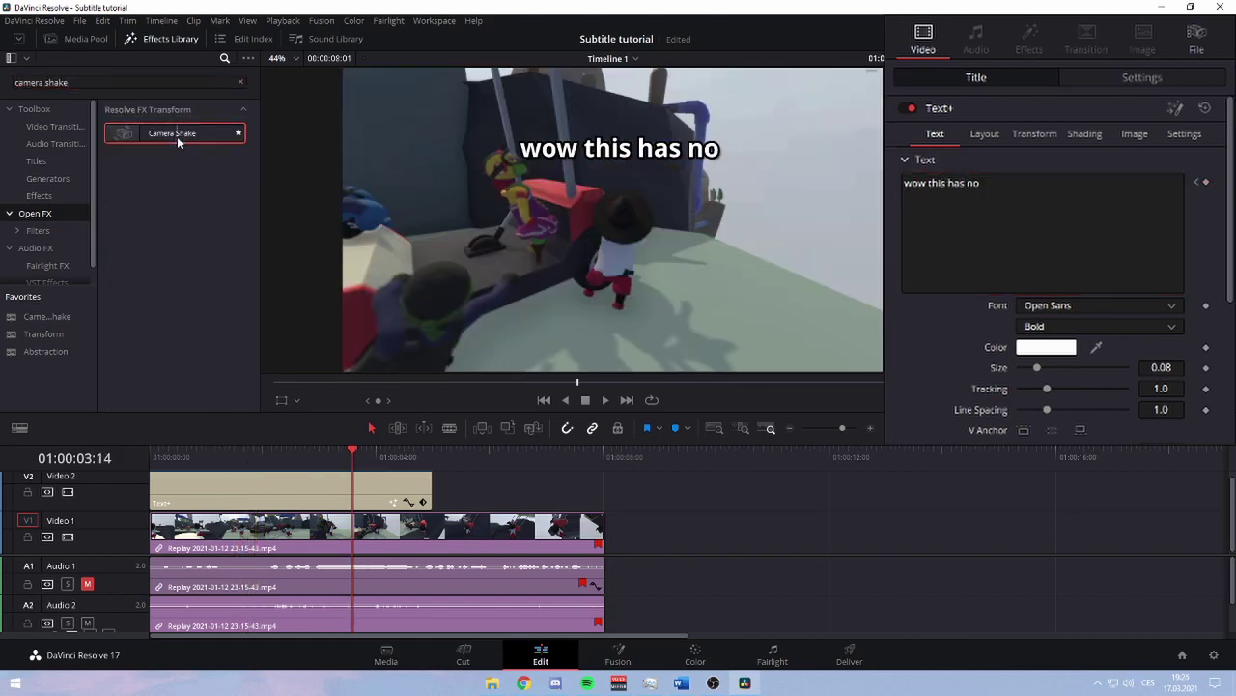
- Apply Camera Shake to the title clip with pan amplitude 0.163, tilt and rotation amplitudes 0.178 and PTR speed 1.767, and preview it
drag(295, 487, 296, 487)
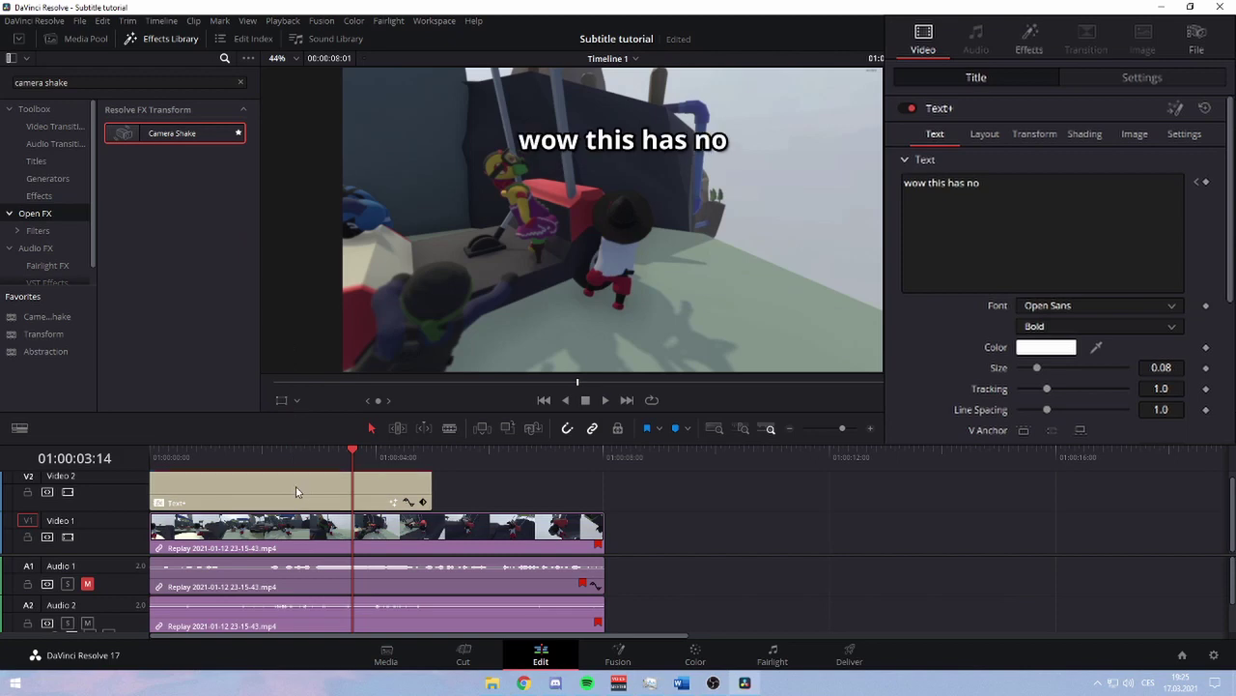
click(1029, 38)
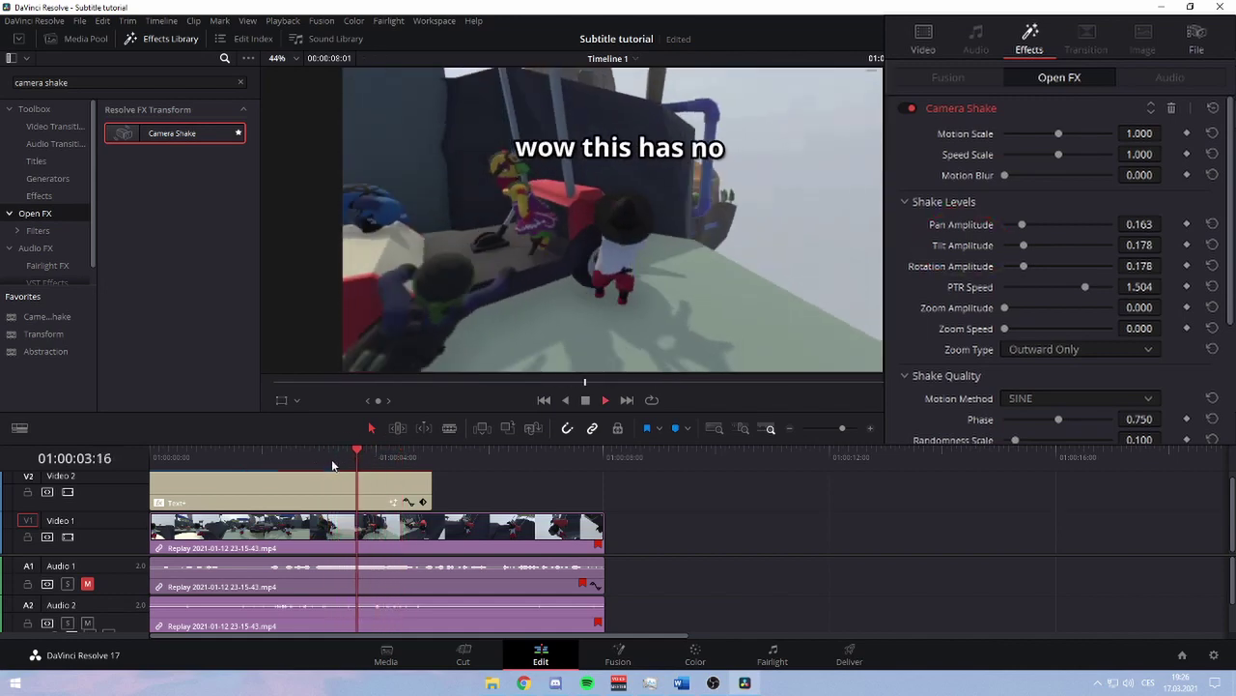
drag(1085, 287, 1100, 287)
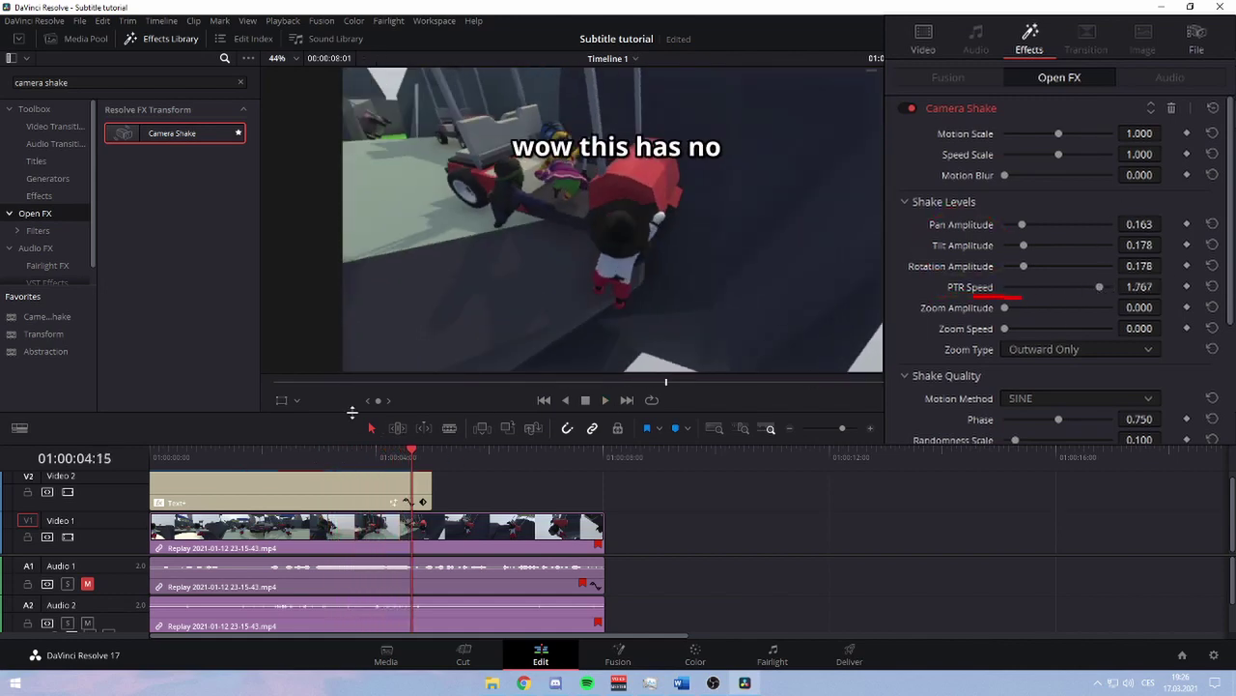
click(332, 459)
key(space)
- Set the Camera Shake's motion blur to 0.984, play back the shaking title and reselect its clip
drag(1024, 175, 1071, 181)
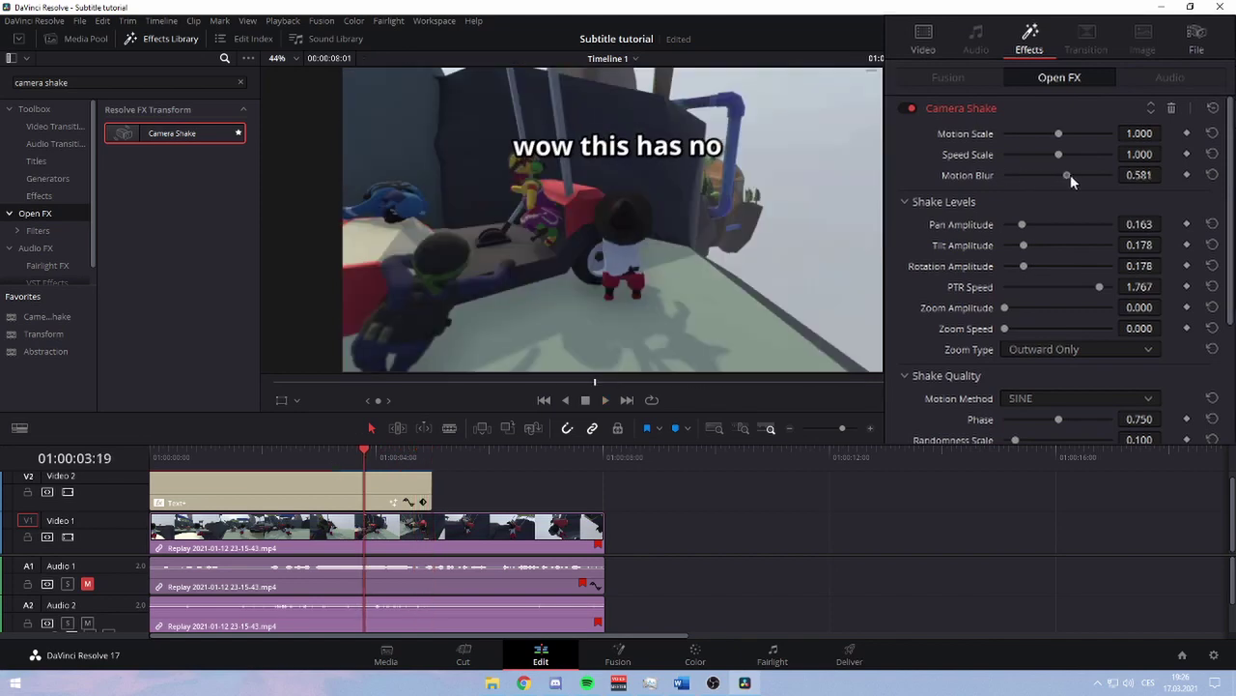
drag(357, 463, 351, 464)
key(space)
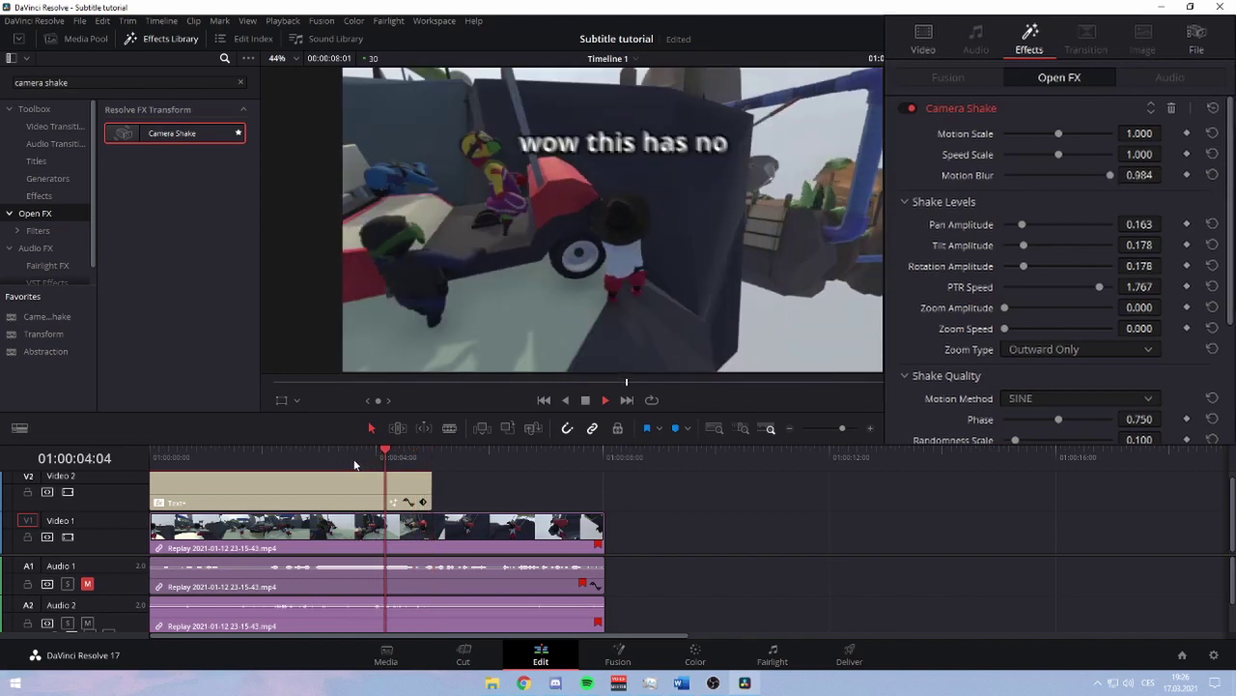
key(space)
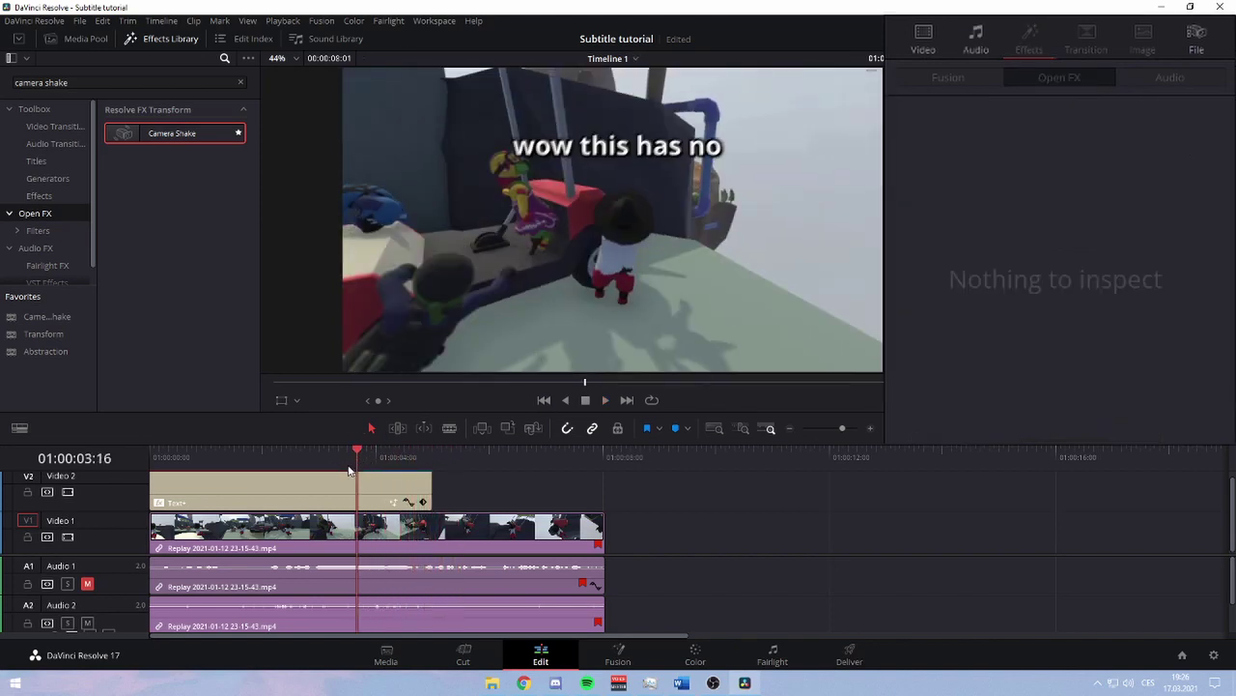
click(352, 479)
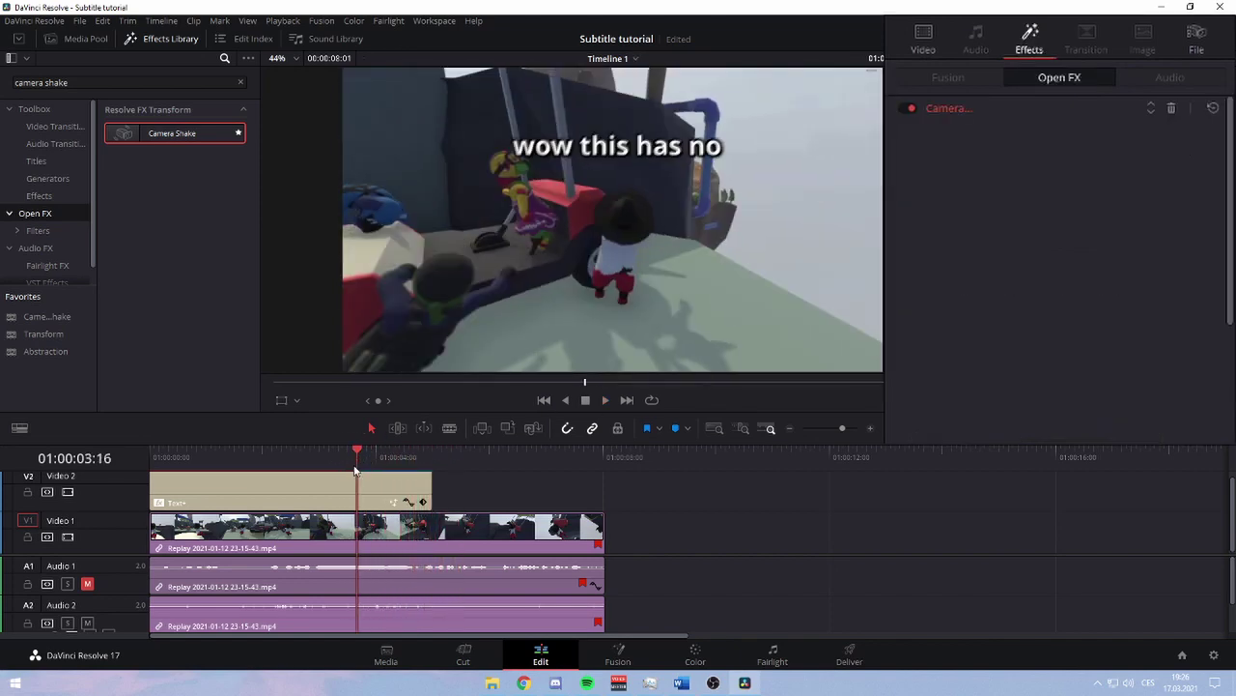